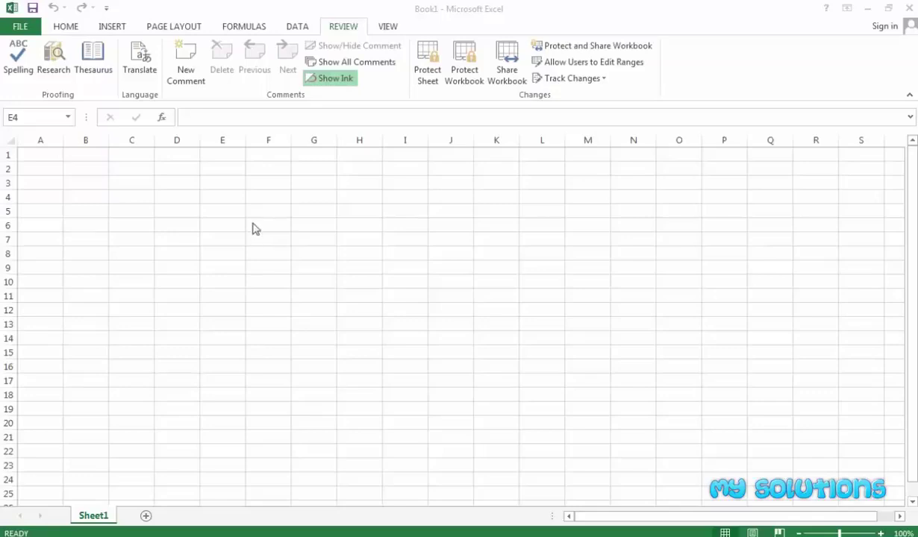
Focus the workbook, select D2, and glance at the Home tab before returning to Review
{"action": "left_click", "coordinate": [231, 197]}
{"action": "left_click", "coordinate": [158, 167]}
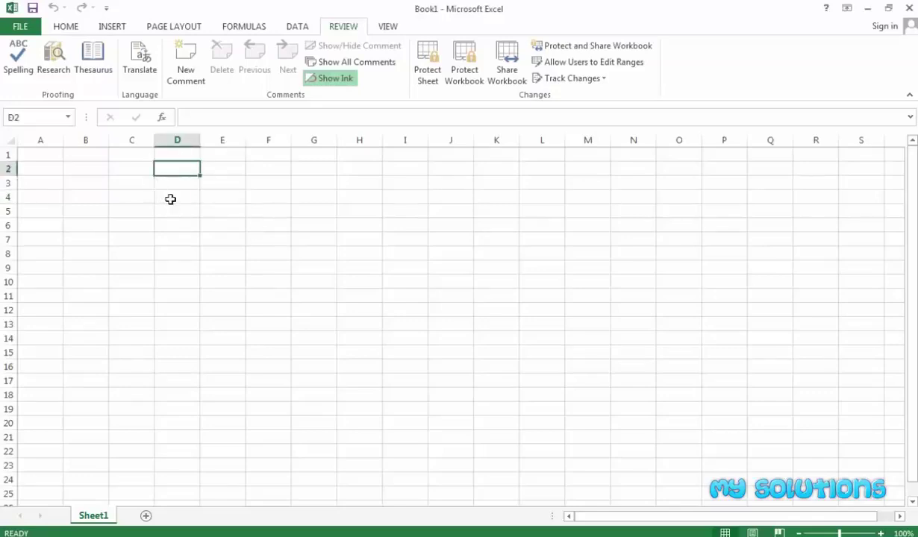
{"action": "left_click", "coordinate": [66, 26]}
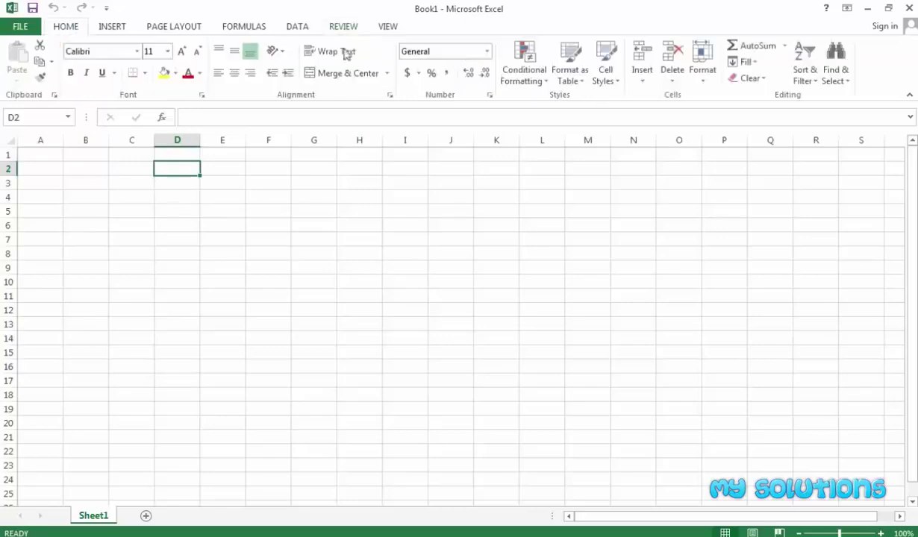
{"action": "left_click", "coordinate": [344, 26]}
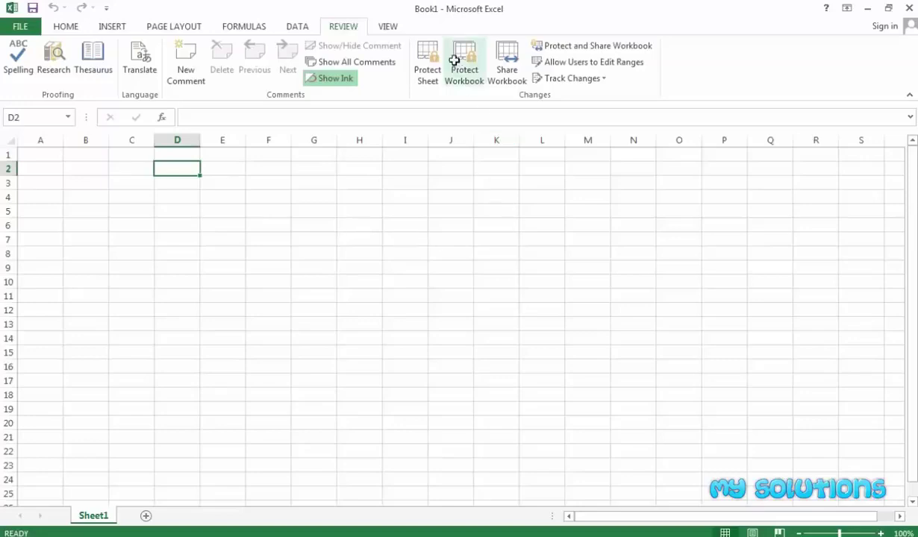
Select assorted cells around the work area: G10, H6, F8, F6, E5, E7, F5, G11, F4, E4
{"action": "left_click", "coordinate": [304, 280]}
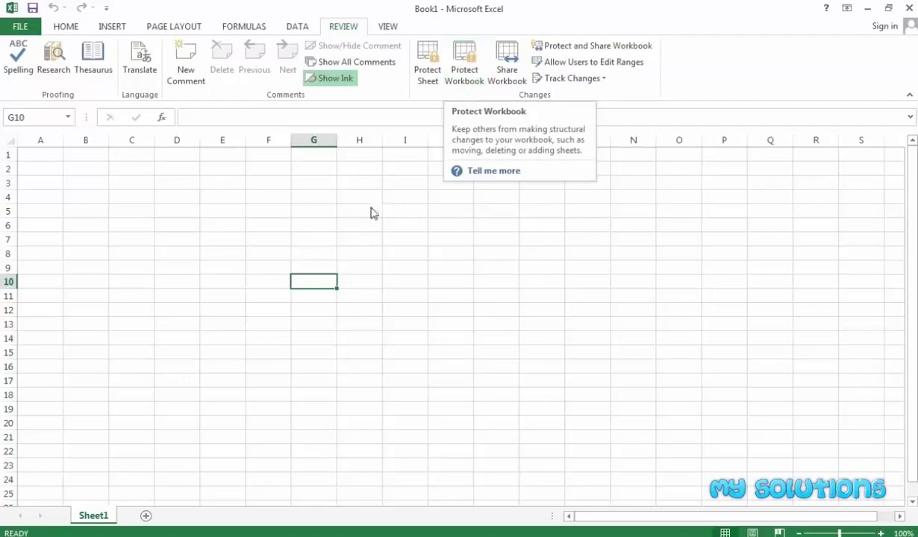
{"action": "left_click", "coordinate": [344, 225]}
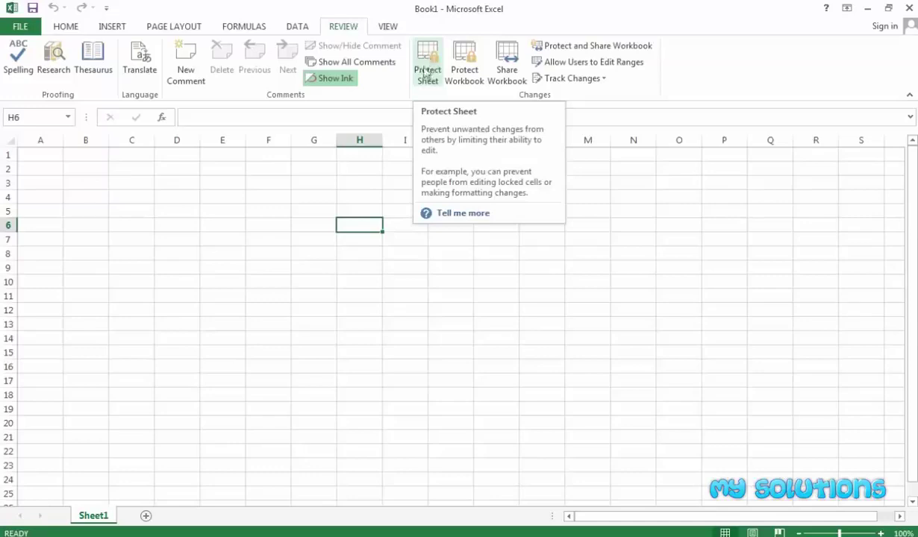
{"action": "left_click", "coordinate": [265, 251]}
{"action": "left_click", "coordinate": [268, 225]}
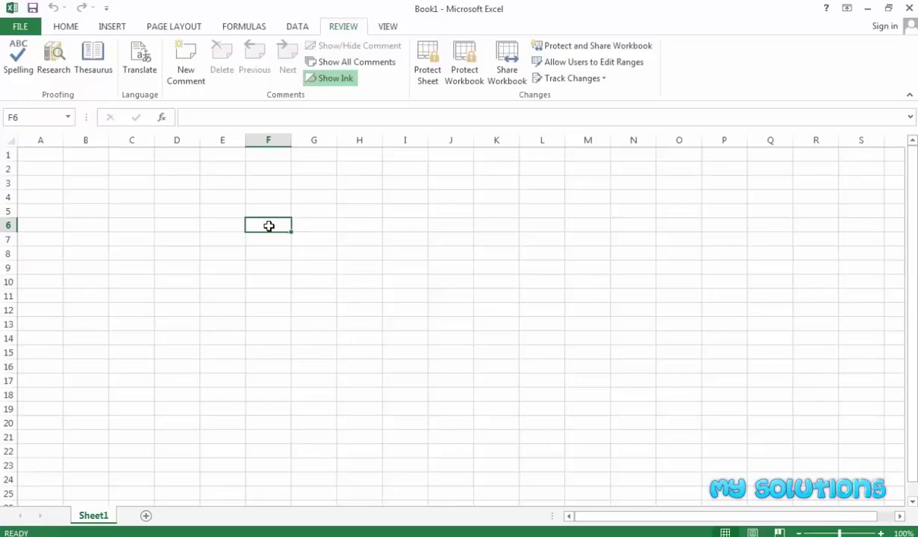
{"action": "left_click", "coordinate": [219, 212]}
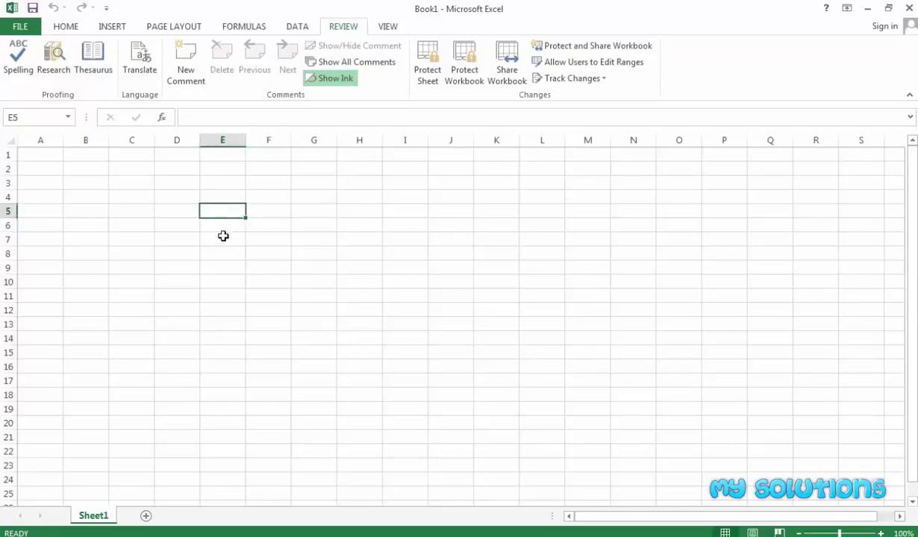
{"action": "left_click", "coordinate": [223, 236]}
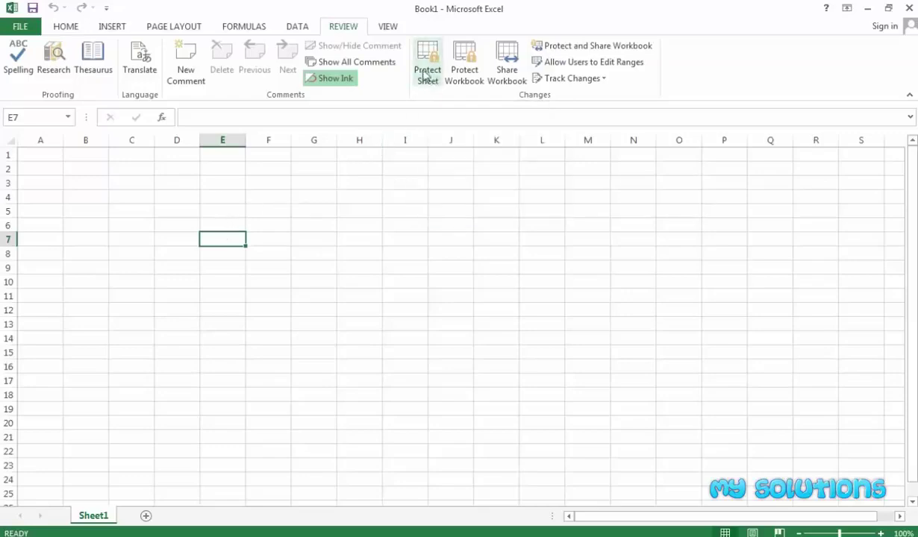
{"action": "left_click", "coordinate": [254, 211]}
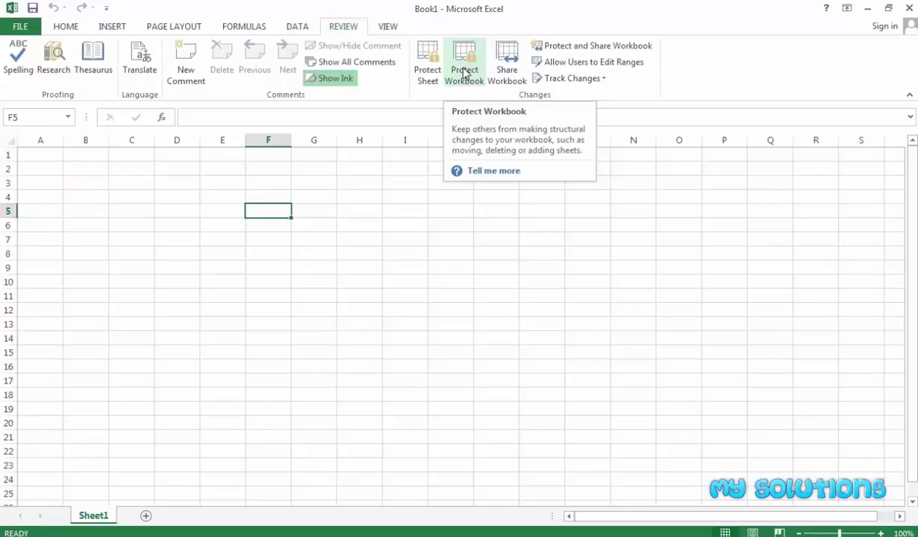
{"action": "left_click", "coordinate": [296, 293]}
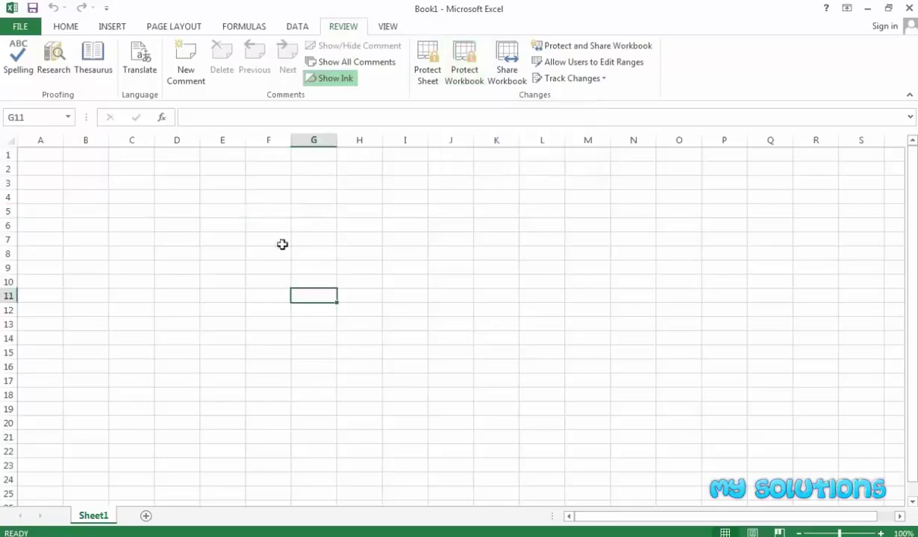
{"action": "left_click", "coordinate": [247, 199]}
{"action": "left_click", "coordinate": [213, 194]}
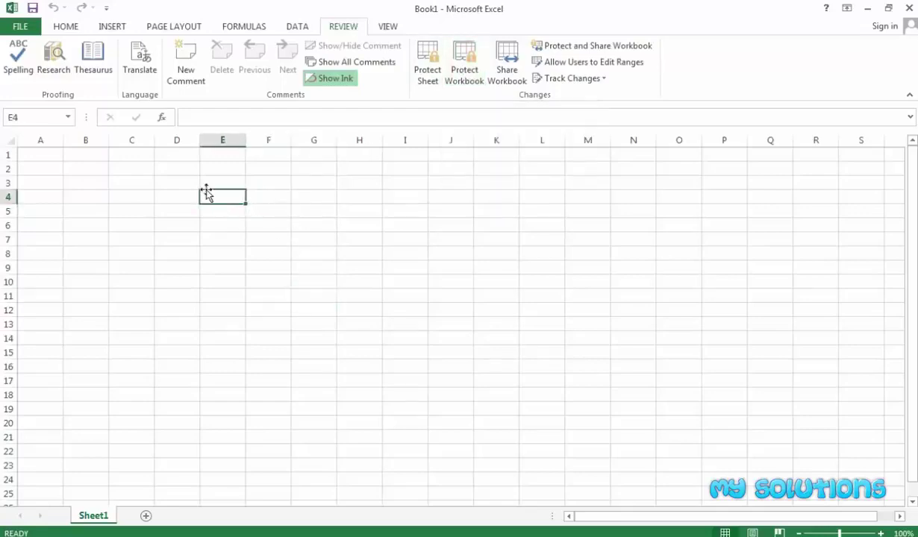
Fill the block C4:E10 with green
{"action": "left_click_drag", "start_coordinate": [125, 192], "coordinate": [217, 282]}
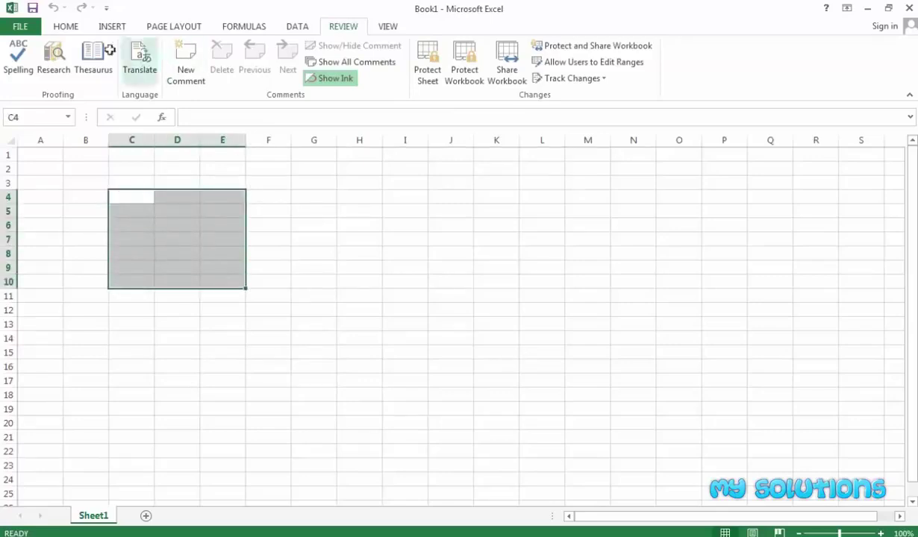
{"action": "left_click", "coordinate": [65, 26]}
{"action": "left_click", "coordinate": [176, 73]}
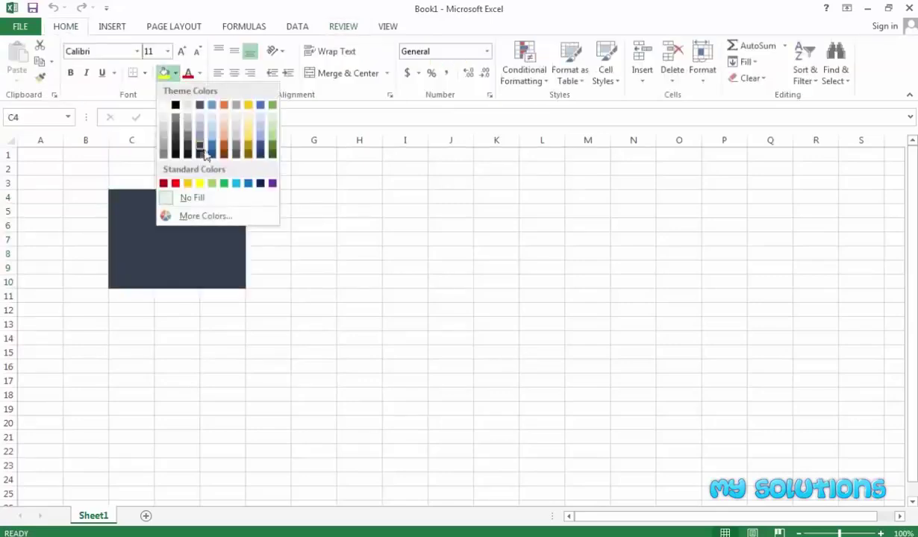
{"action": "left_click", "coordinate": [273, 149]}
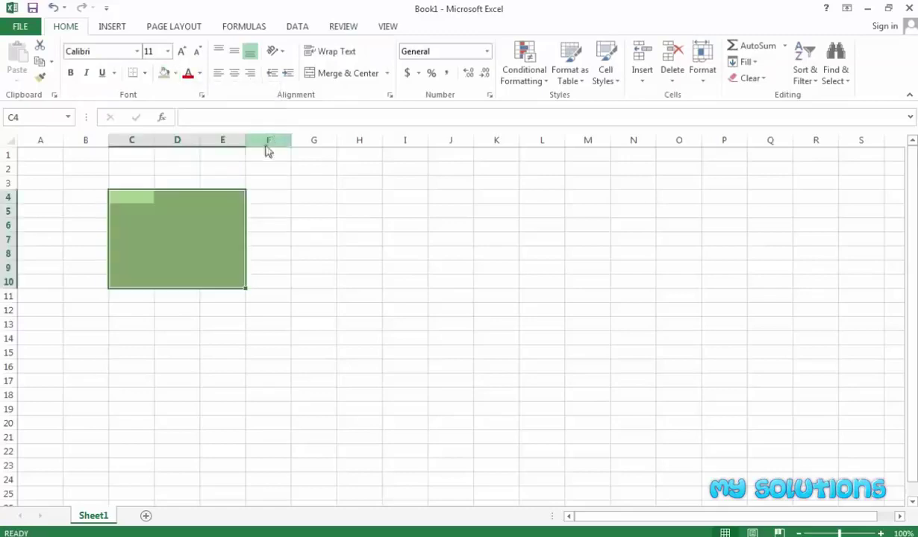
Apply All Borders to C4:E10, then reselect the bordered green block
{"action": "left_click", "coordinate": [144, 72]}
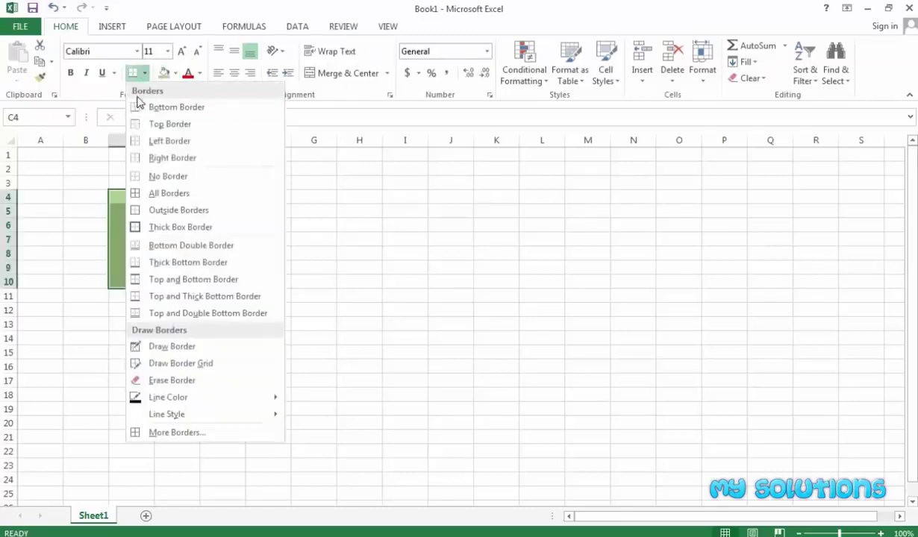
{"action": "left_click", "coordinate": [157, 193]}
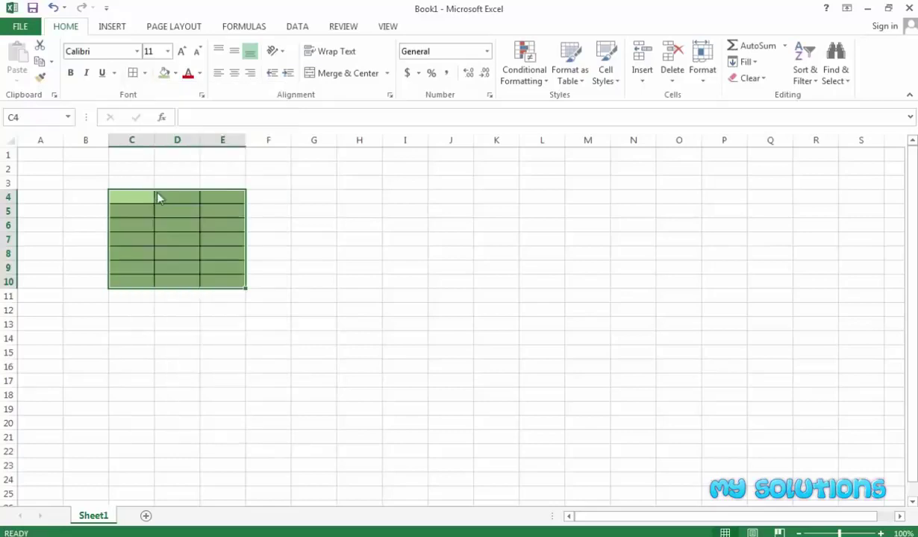
{"action": "left_click", "coordinate": [156, 209]}
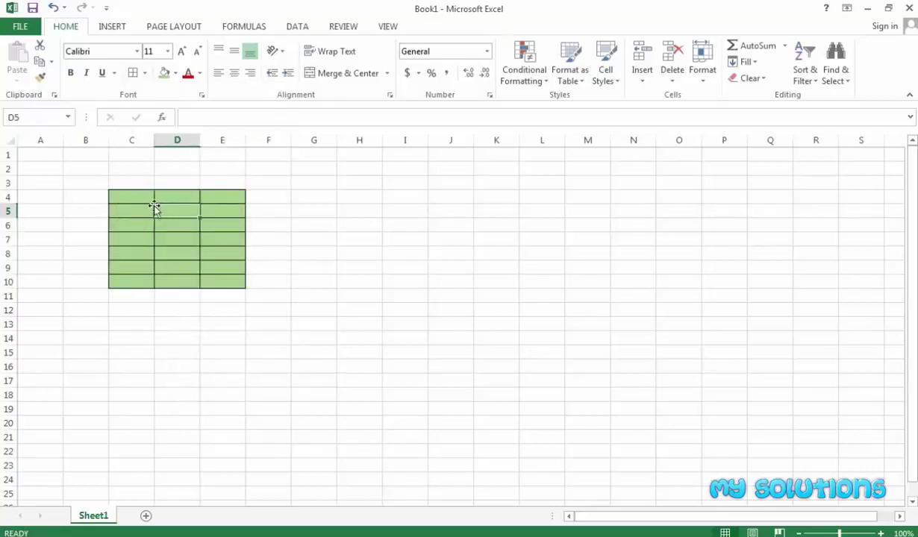
{"action": "left_click_drag", "start_coordinate": [132, 197], "coordinate": [211, 283]}
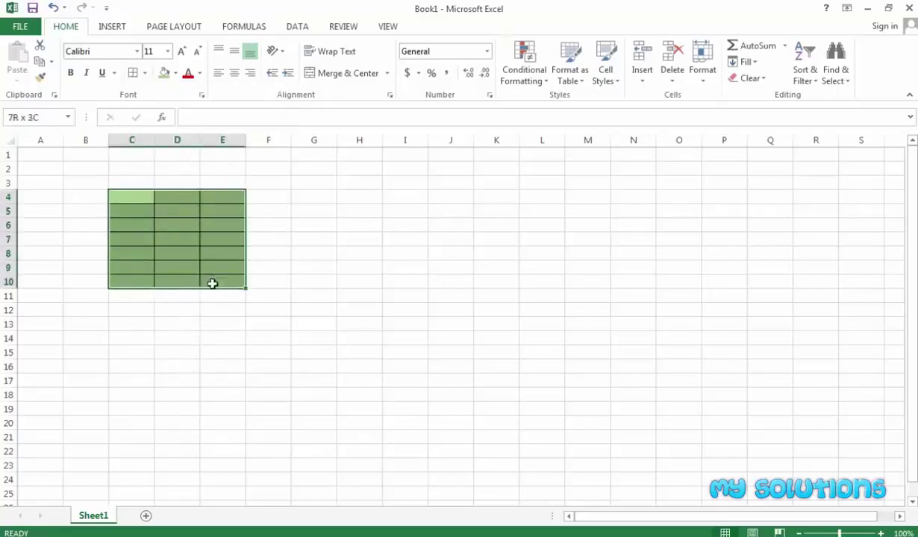
{"action": "right_click", "coordinate": [188, 234]}
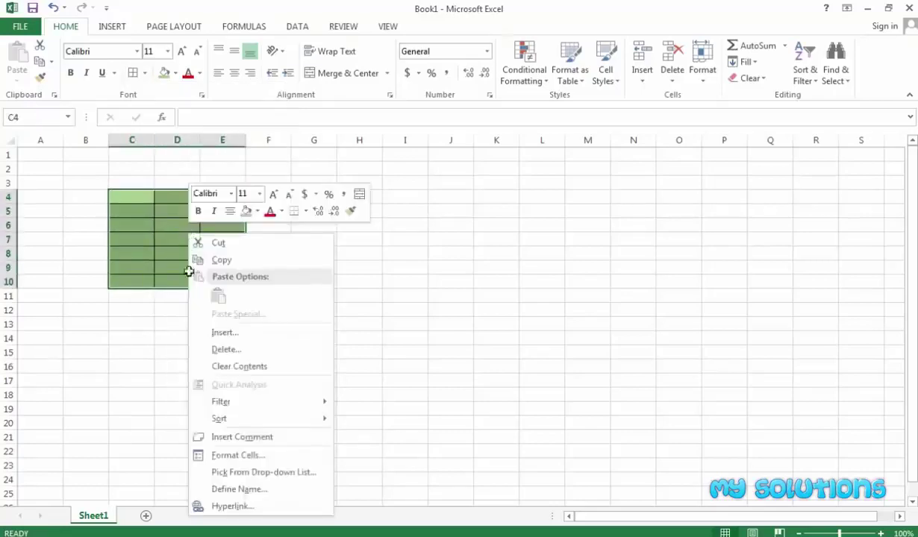
{"action": "left_click", "coordinate": [229, 460]}
{"action": "left_click_drag", "start_coordinate": [223, 228], "coordinate": [254, 218]}
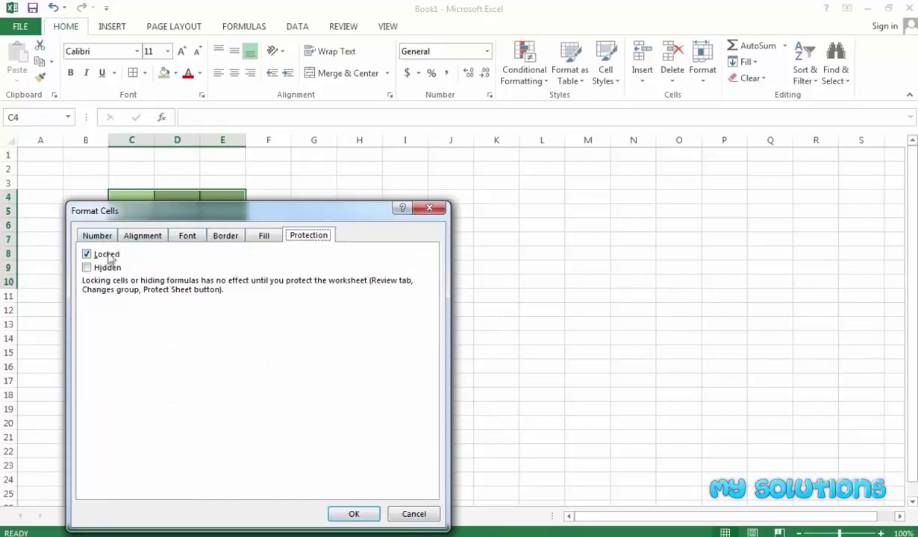
{"action": "left_click_drag", "start_coordinate": [205, 210], "coordinate": [236, 192]}
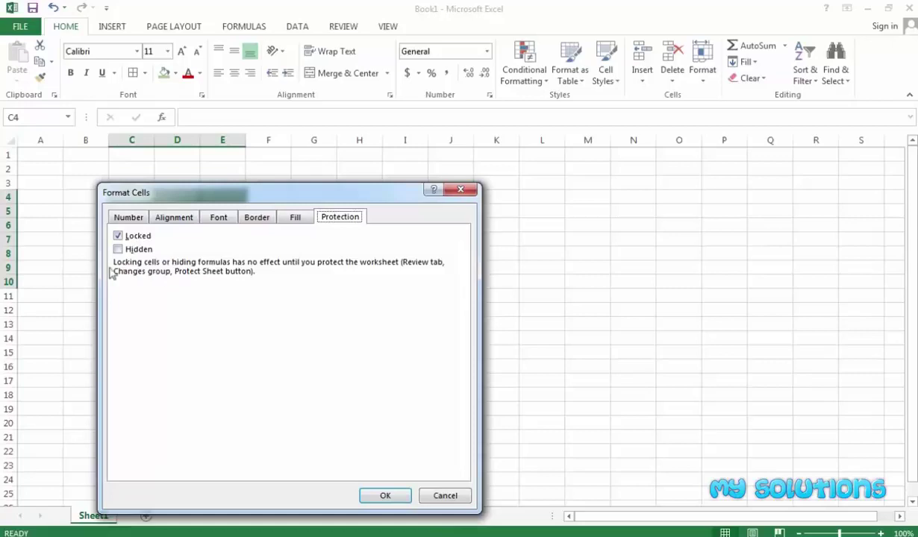
{"action": "left_click", "coordinate": [385, 495]}
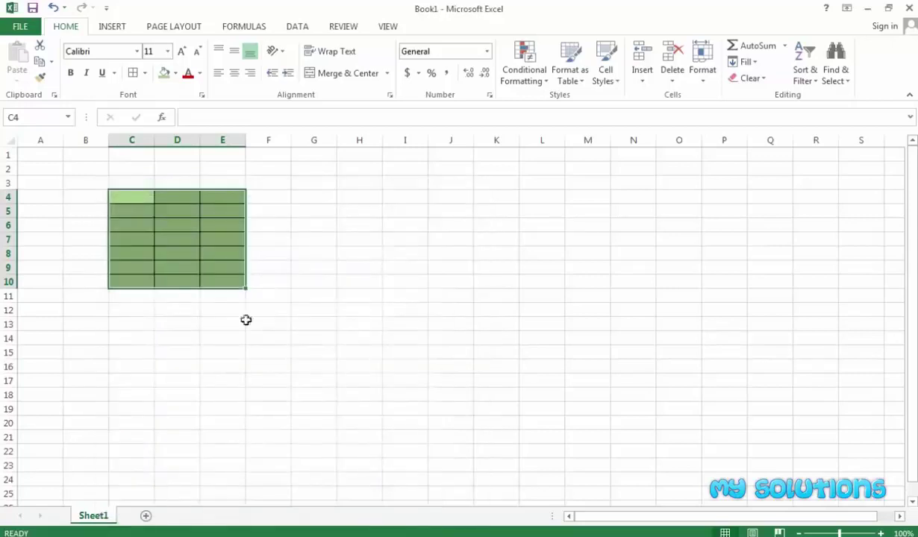
{"action": "left_click", "coordinate": [185, 202]}
{"action": "type", "text": "6"}
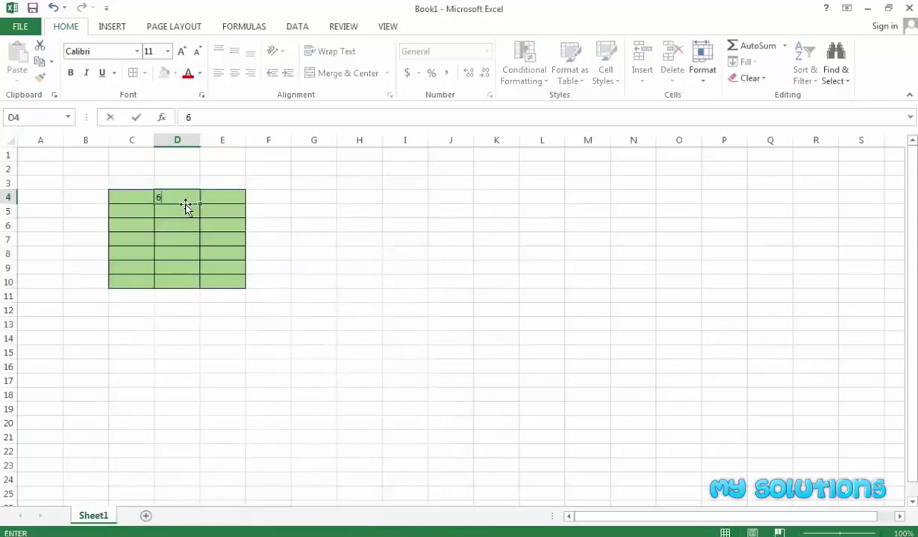
{"action": "type", "text": "56"}
{"action": "key", "text": "BackSpace"}
{"action": "key", "text": "BackSpace"}
{"action": "key", "text": "BackSpace"}
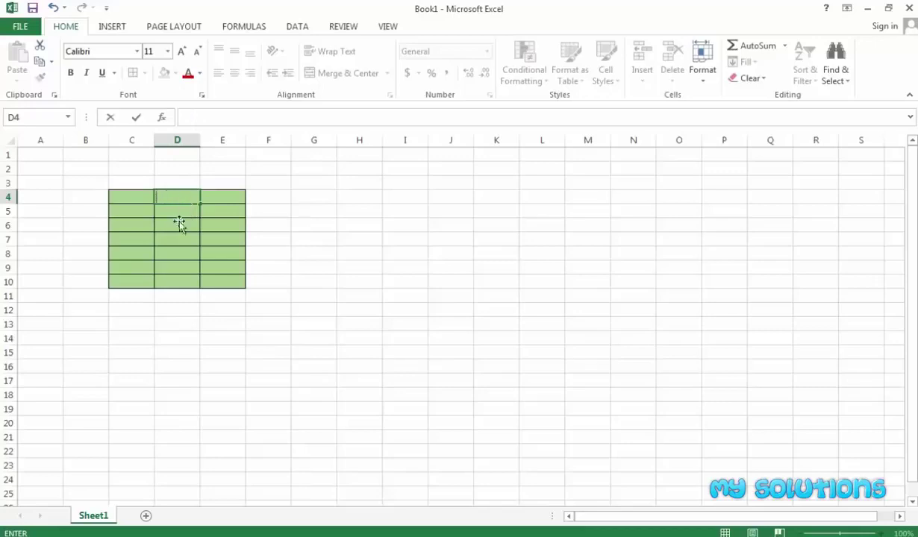
{"action": "key", "text": "Down"}
{"action": "key", "text": "Down"}
{"action": "left_click_drag", "start_coordinate": [137, 204], "coordinate": [222, 287]}
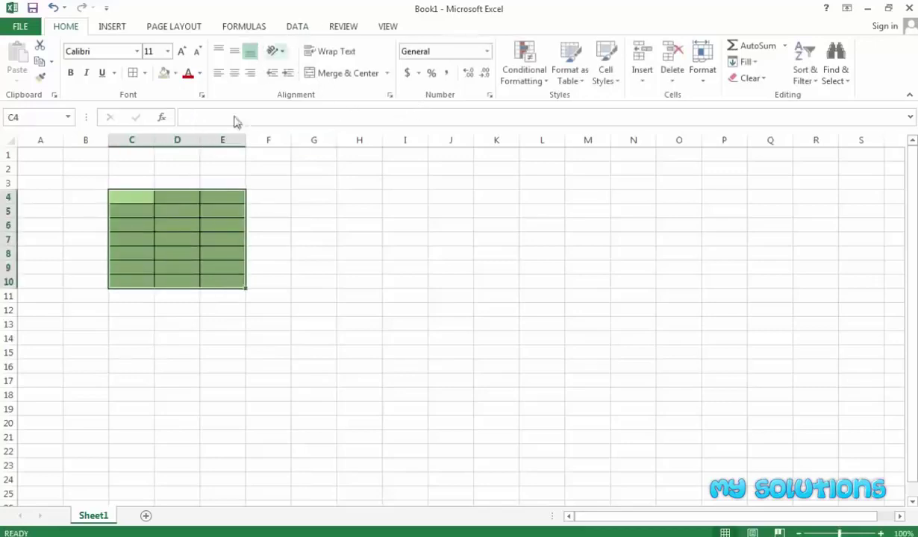
{"action": "left_click", "coordinate": [302, 256]}
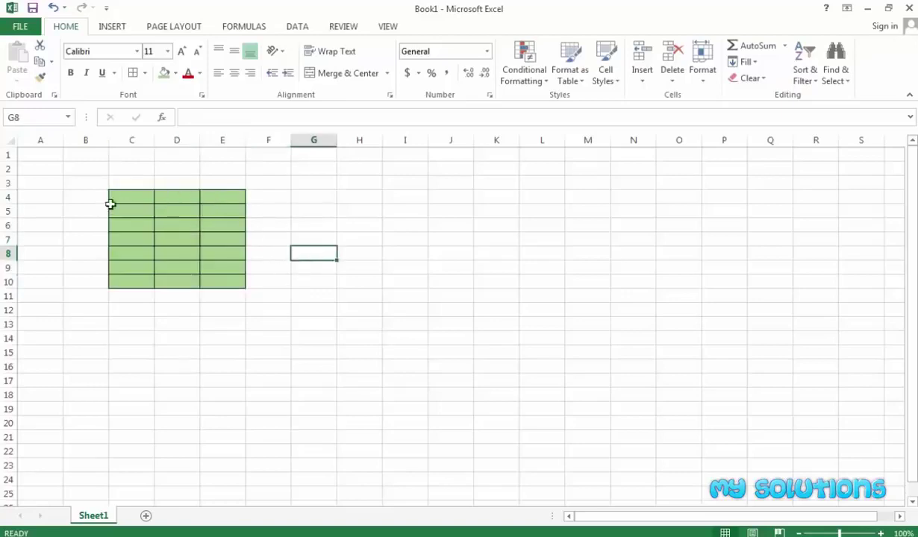
Open Protect Sheet, cancel it, and select the green block C4:E10
{"action": "left_click", "coordinate": [341, 26]}
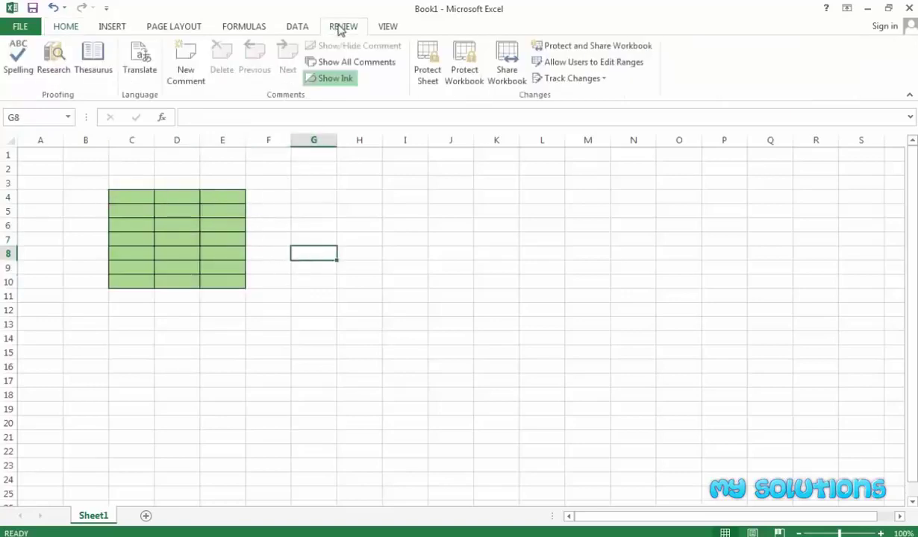
{"action": "left_click", "coordinate": [426, 74]}
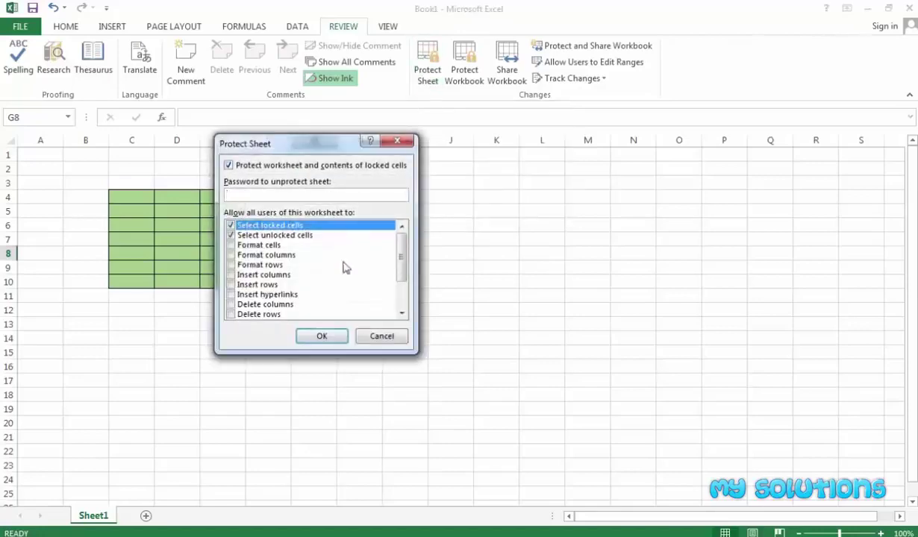
{"action": "left_click", "coordinate": [377, 338]}
{"action": "left_click_drag", "start_coordinate": [126, 200], "coordinate": [220, 283]}
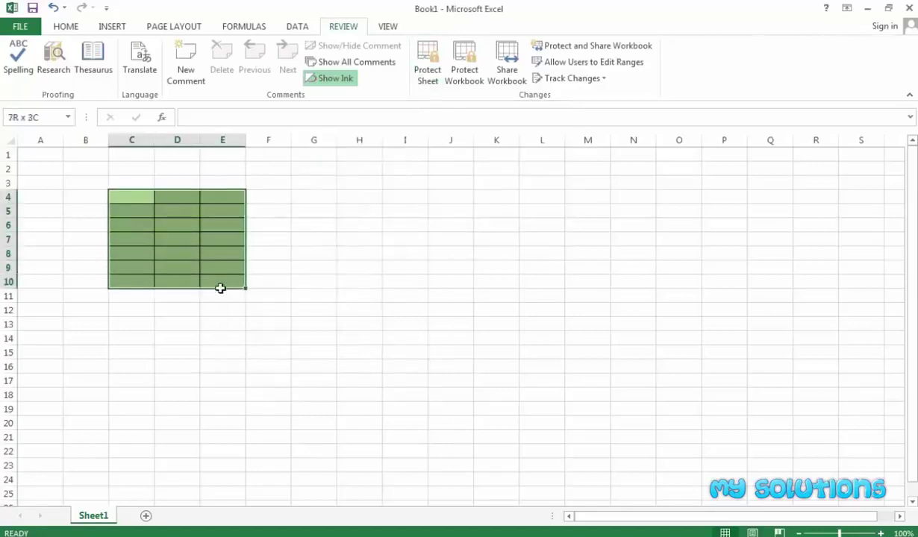
{"action": "left_click_drag", "start_coordinate": [132, 196], "coordinate": [216, 285]}
Protect Sheet1 with a confirmed password, then select E4 inside the green block
{"action": "left_click", "coordinate": [427, 68]}
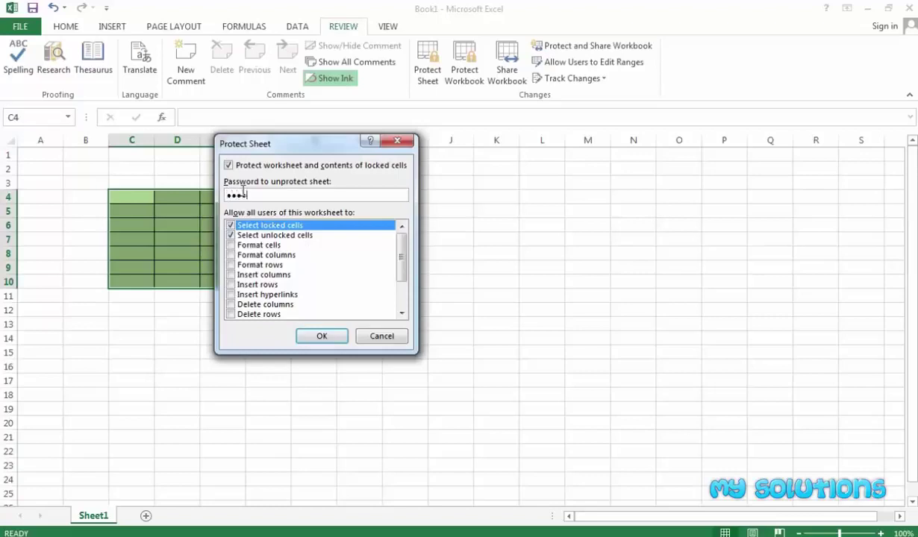
{"action": "left_click", "coordinate": [312, 339]}
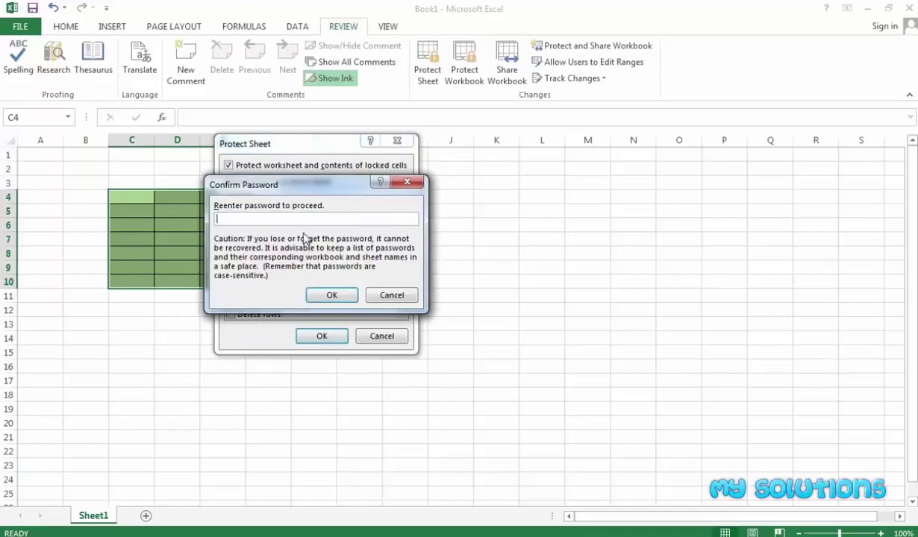
{"action": "type", "text": "12345"}
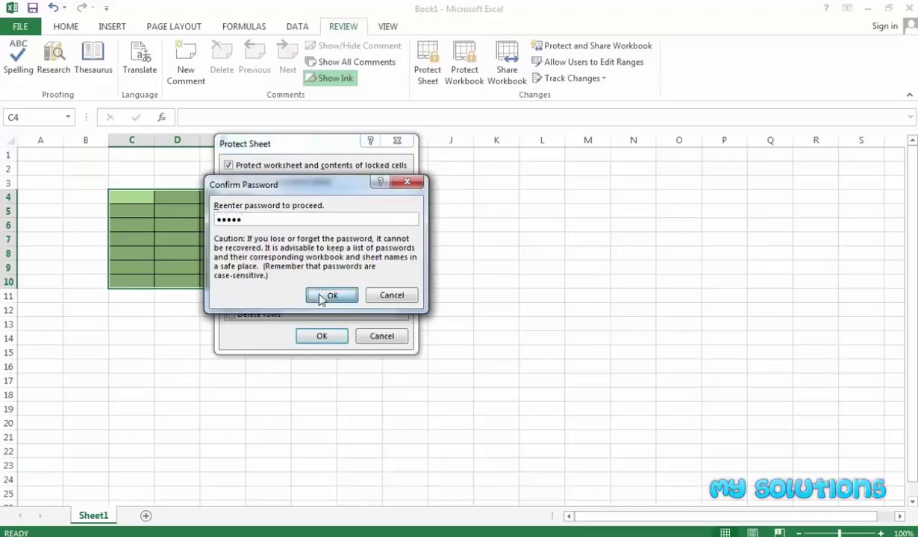
{"action": "left_click", "coordinate": [327, 295]}
{"action": "left_click", "coordinate": [424, 224]}
{"action": "left_click", "coordinate": [305, 222]}
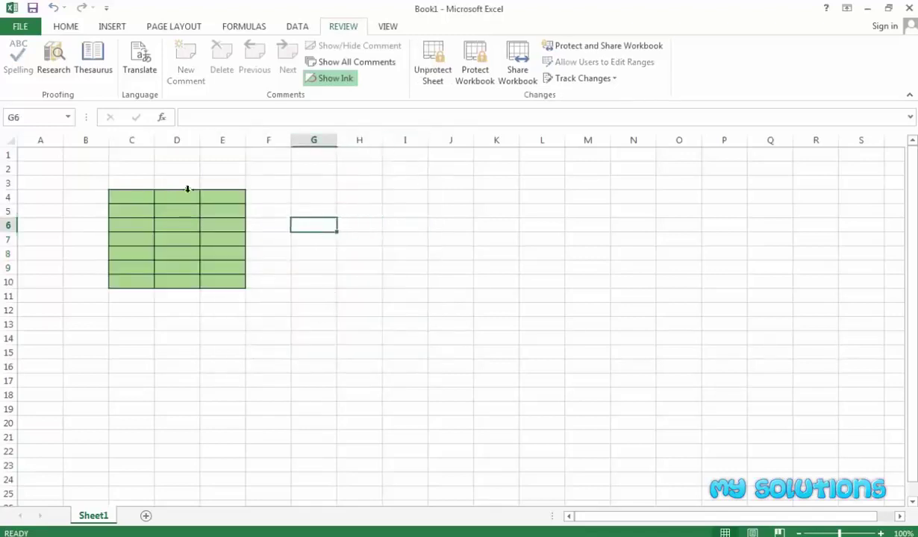
{"action": "left_click", "coordinate": [216, 197]}
Try editing E4 and H5, dismissing each protected-sheet warning, and inspect the cell context menu
{"action": "double_click", "coordinate": [215, 196]}
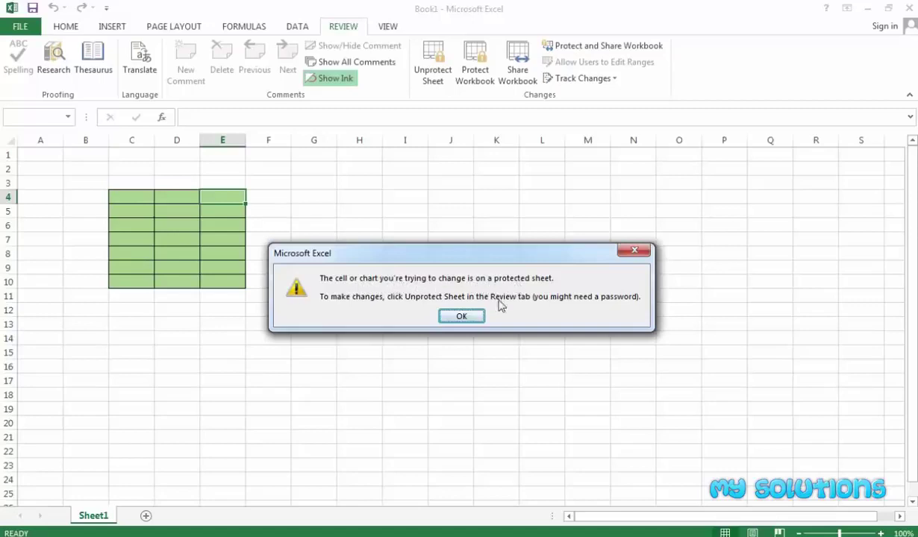
{"action": "left_click", "coordinate": [461, 316]}
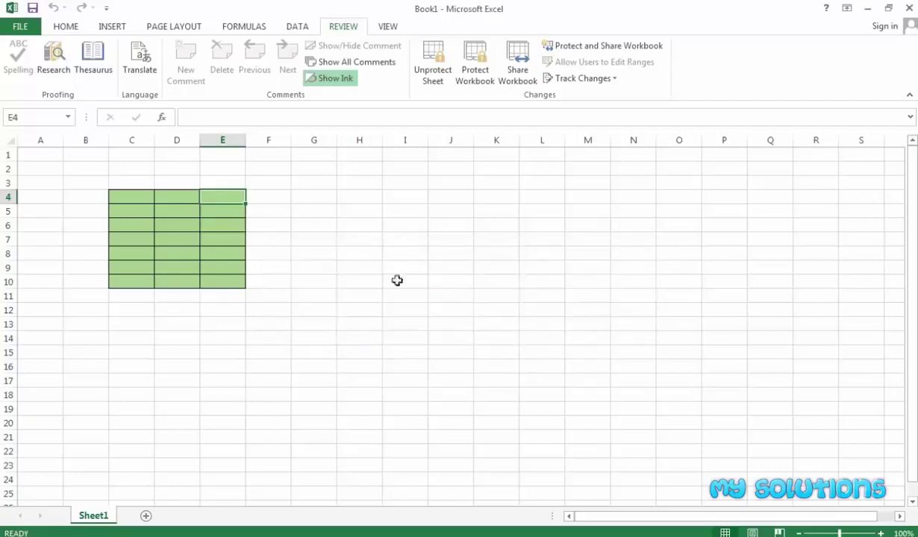
{"action": "left_click", "coordinate": [344, 238]}
{"action": "left_click", "coordinate": [359, 211]}
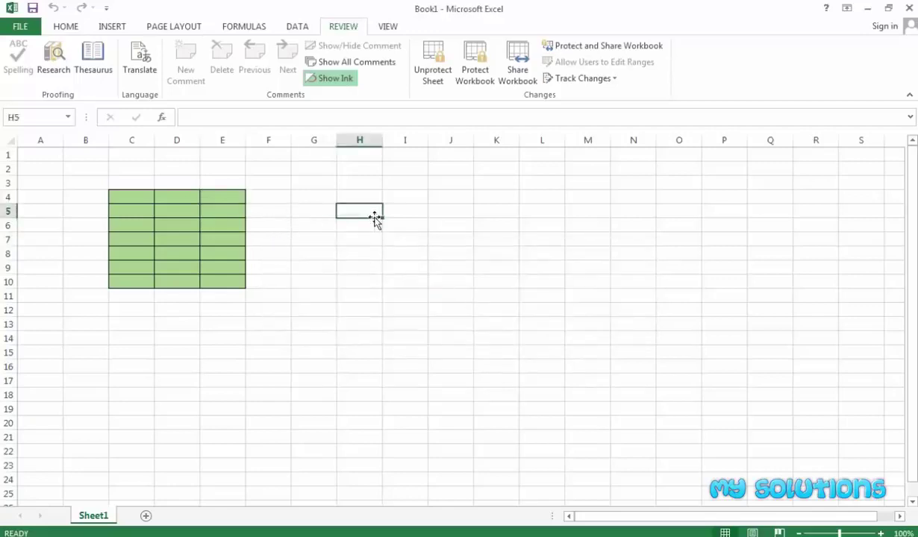
{"action": "double_click", "coordinate": [375, 216]}
{"action": "left_click", "coordinate": [459, 316]}
{"action": "right_click", "coordinate": [357, 216]}
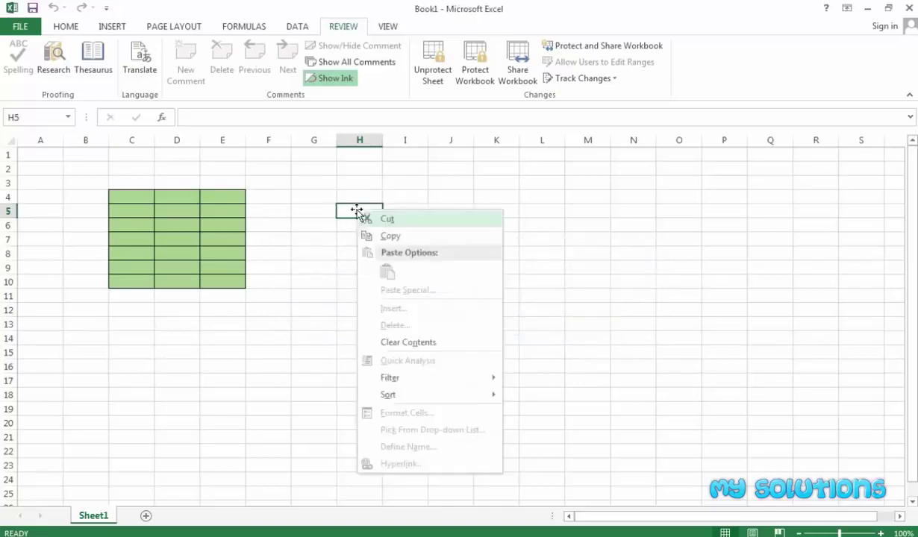
{"action": "left_click", "coordinate": [357, 217]}
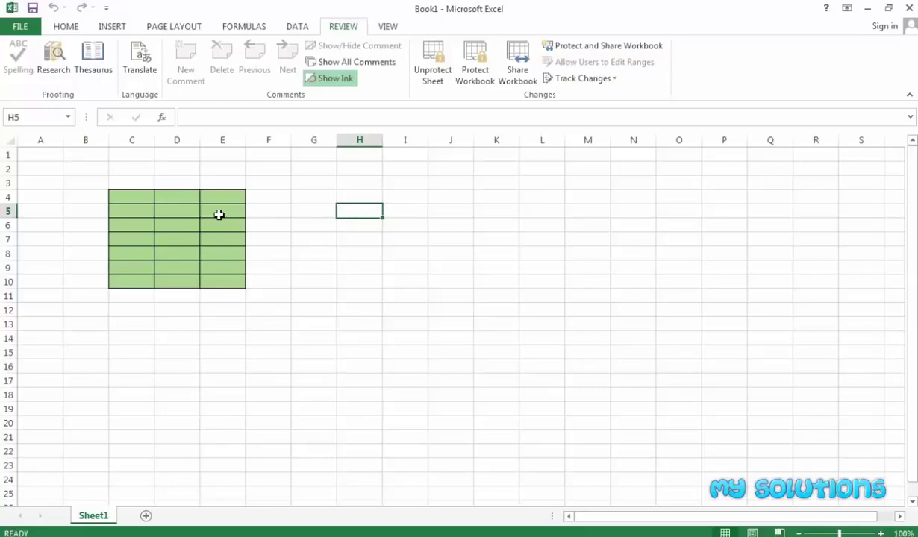
Select F4, H6, G4 and E4, then bring up the Unprotect Sheet password prompt
{"action": "left_click", "coordinate": [266, 200]}
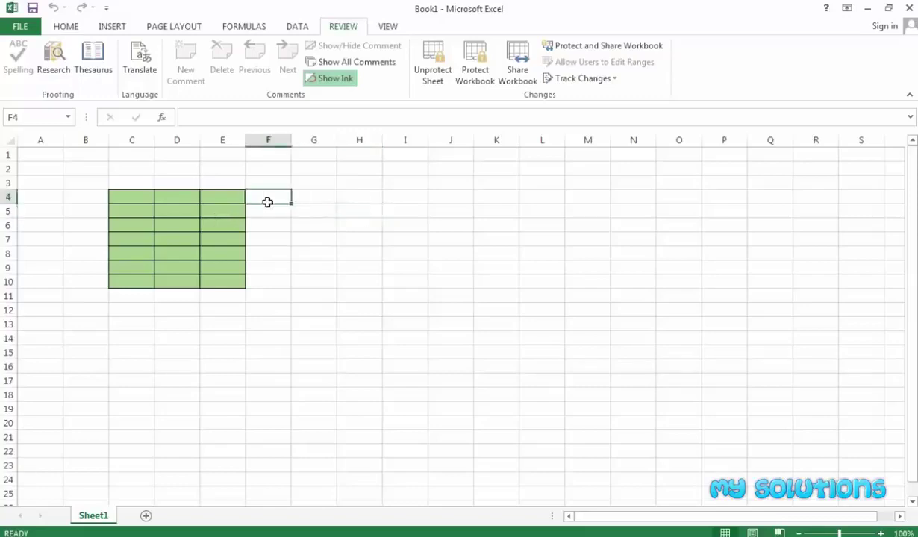
{"action": "left_click", "coordinate": [342, 223]}
{"action": "left_click", "coordinate": [299, 197]}
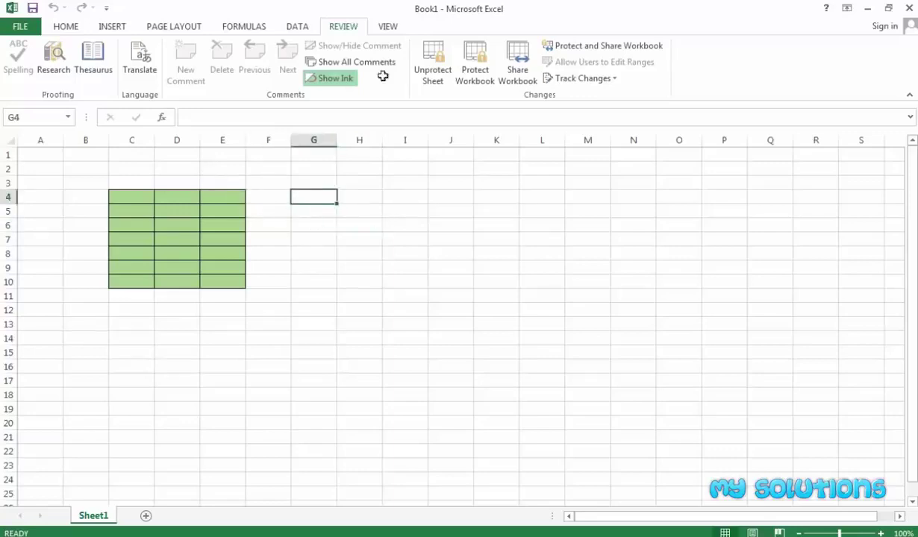
{"action": "left_click", "coordinate": [213, 198]}
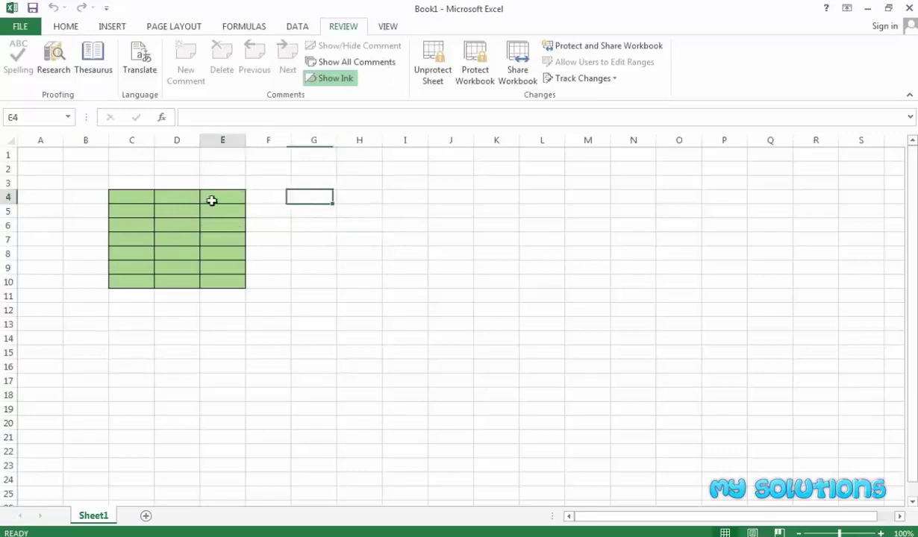
{"action": "left_click", "coordinate": [438, 80]}
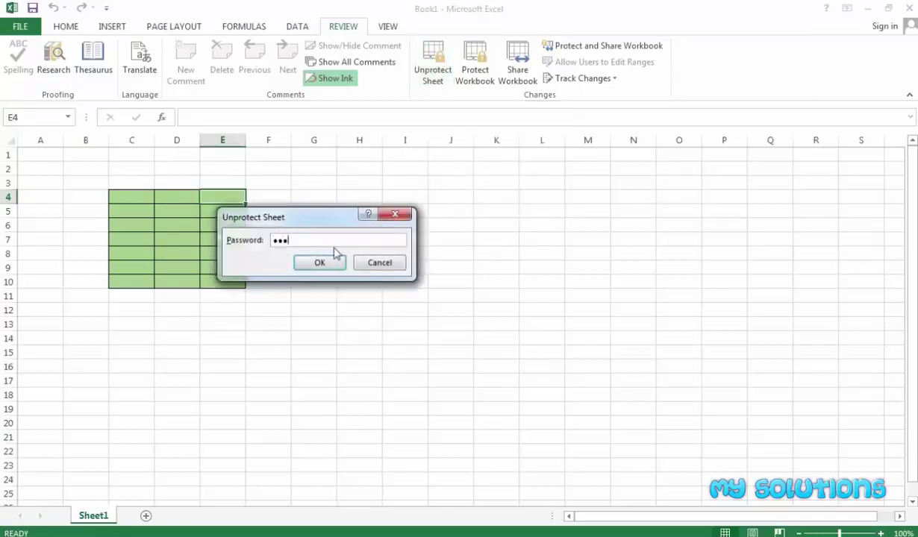
Unprotect Sheet1 with its password, then enter test values 56 in D4 and 78 in E4
{"action": "left_click", "coordinate": [321, 263]}
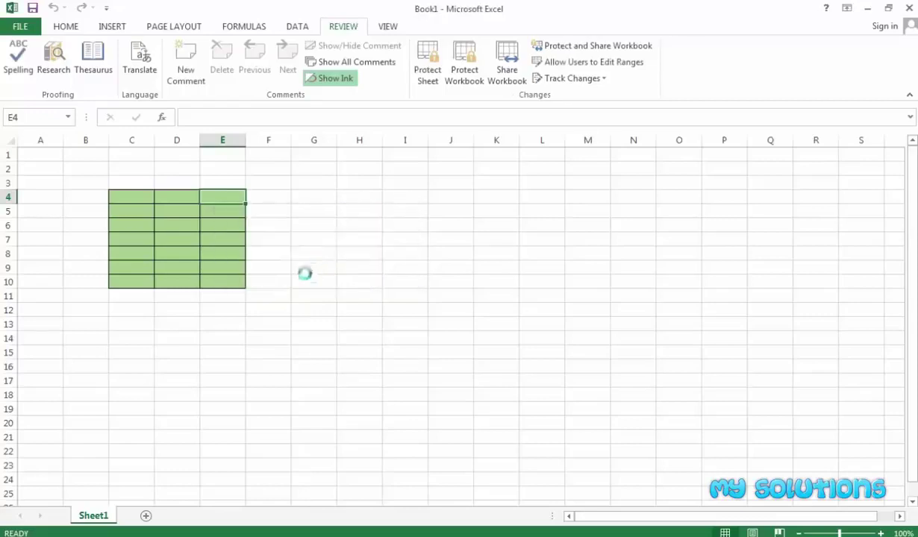
{"action": "left_click", "coordinate": [307, 279]}
{"action": "left_click", "coordinate": [170, 198]}
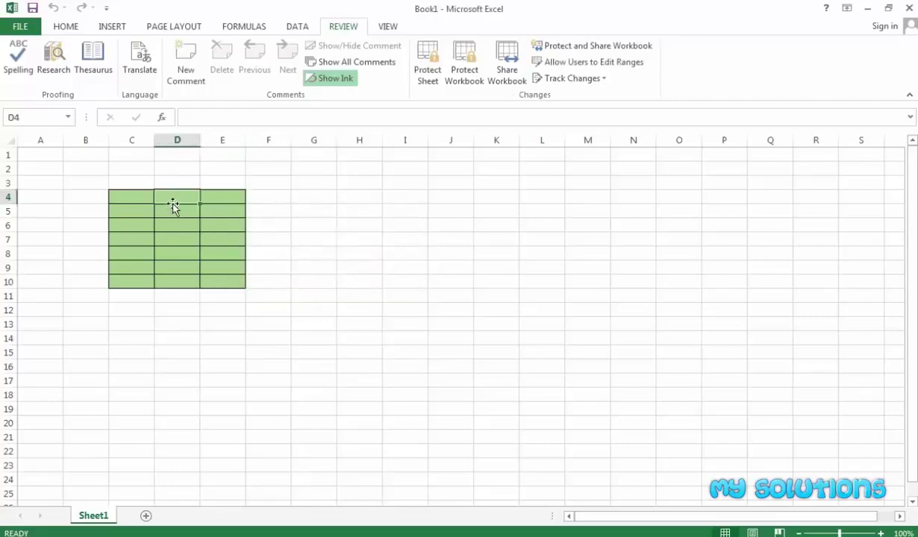
{"action": "type", "text": "56"}
{"action": "key", "text": "Return"}
{"action": "left_click", "coordinate": [212, 199]}
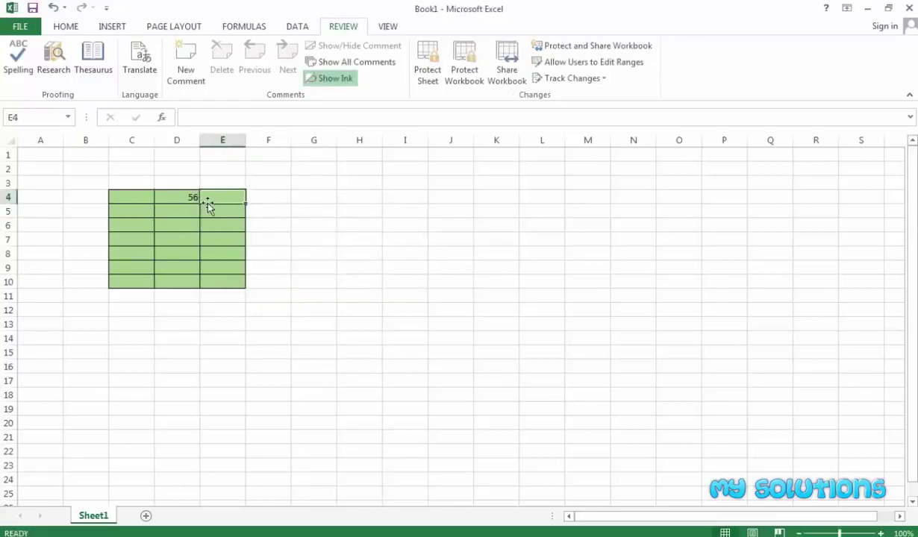
{"action": "type", "text": "78"}
Clear the test values from D4:E4 and reselect the green block C4:E10
{"action": "left_click", "coordinate": [209, 249]}
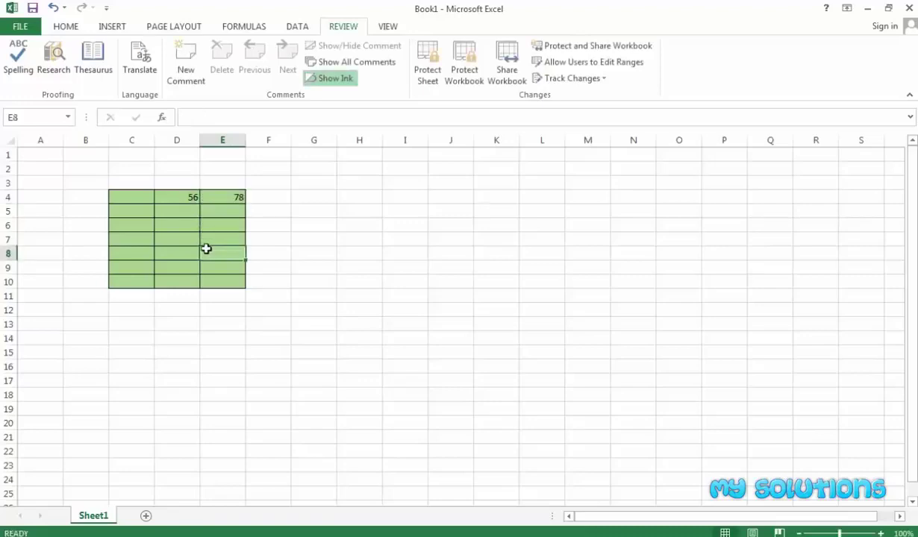
{"action": "left_click", "coordinate": [308, 250]}
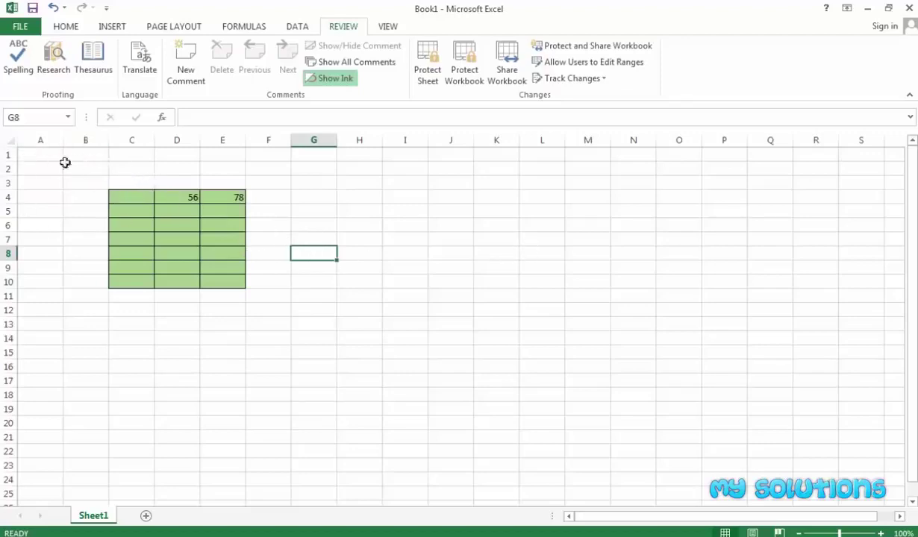
{"action": "left_click", "coordinate": [135, 200]}
{"action": "left_click_drag", "start_coordinate": [135, 200], "coordinate": [214, 283]}
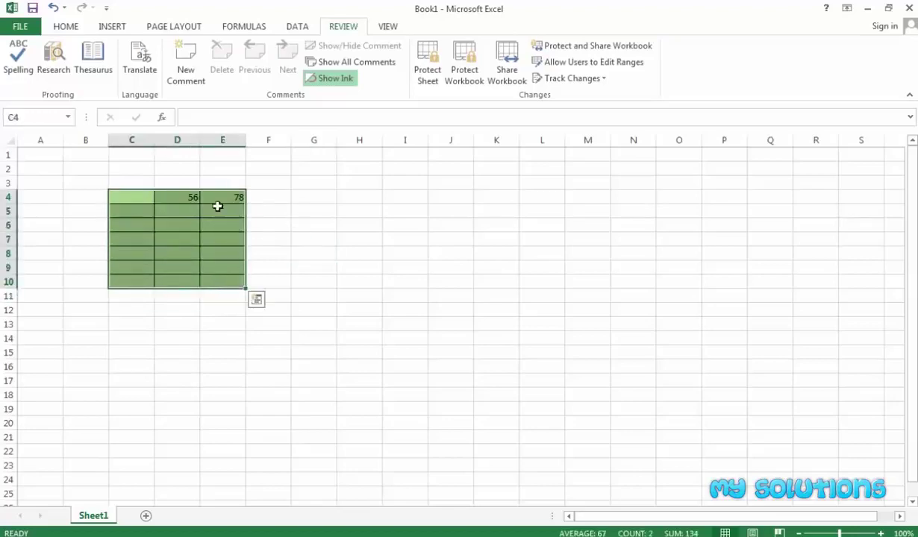
{"action": "left_click_drag", "start_coordinate": [184, 199], "coordinate": [219, 201]}
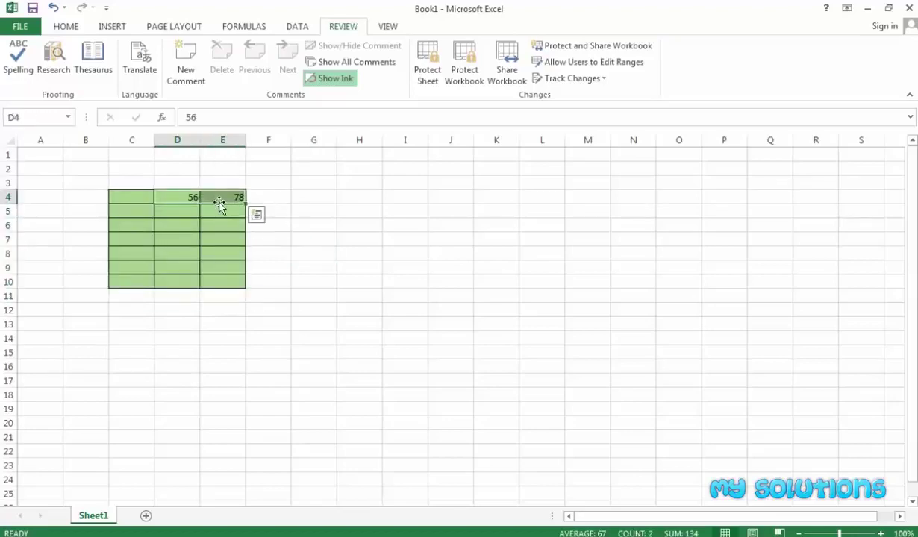
{"action": "key", "text": "Delete"}
{"action": "left_click", "coordinate": [351, 224]}
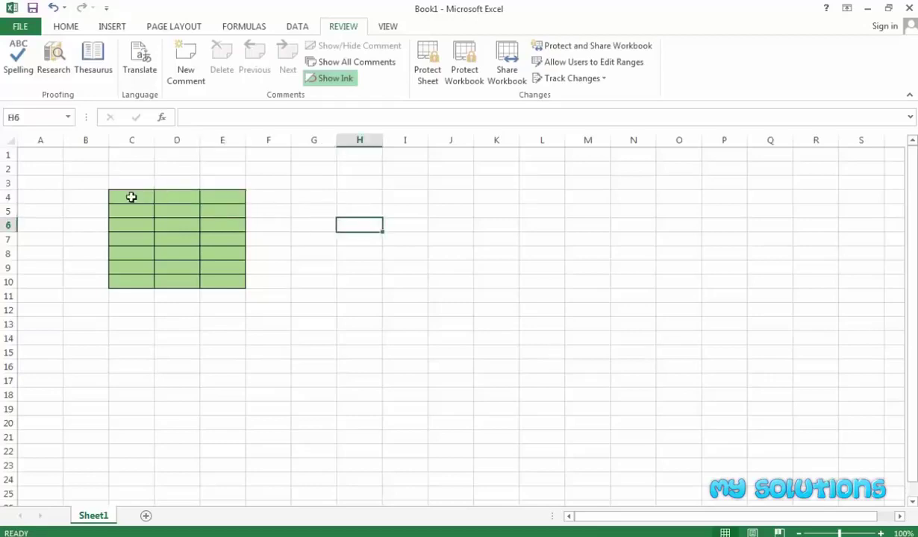
{"action": "left_click_drag", "start_coordinate": [129, 197], "coordinate": [216, 282]}
Unlock every cell on the sheet via Format Cells > Protection
{"action": "left_click", "coordinate": [31, 153]}
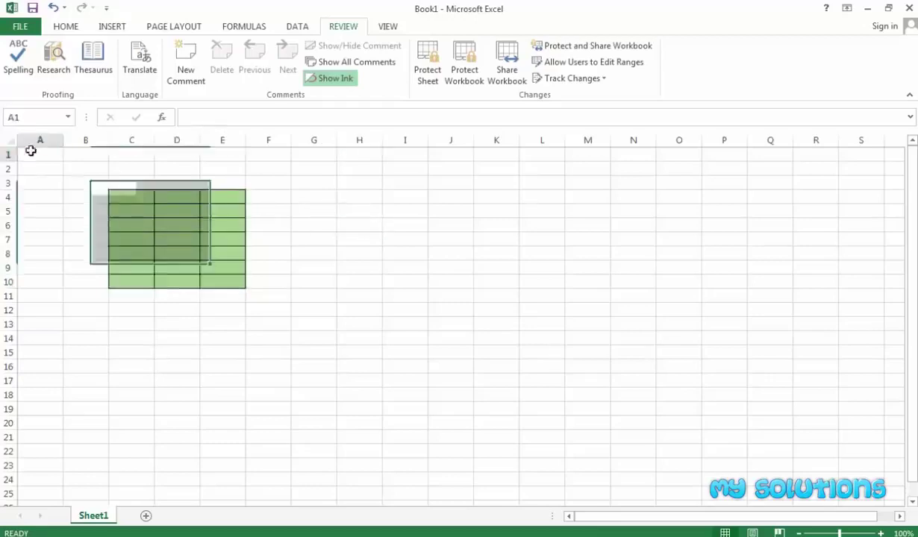
{"action": "left_click", "coordinate": [9, 143]}
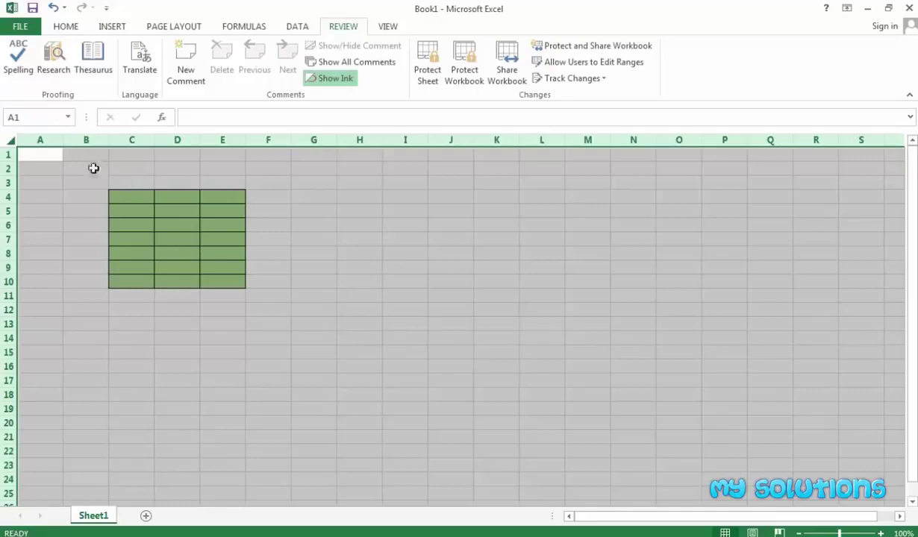
{"action": "right_click", "coordinate": [28, 140]}
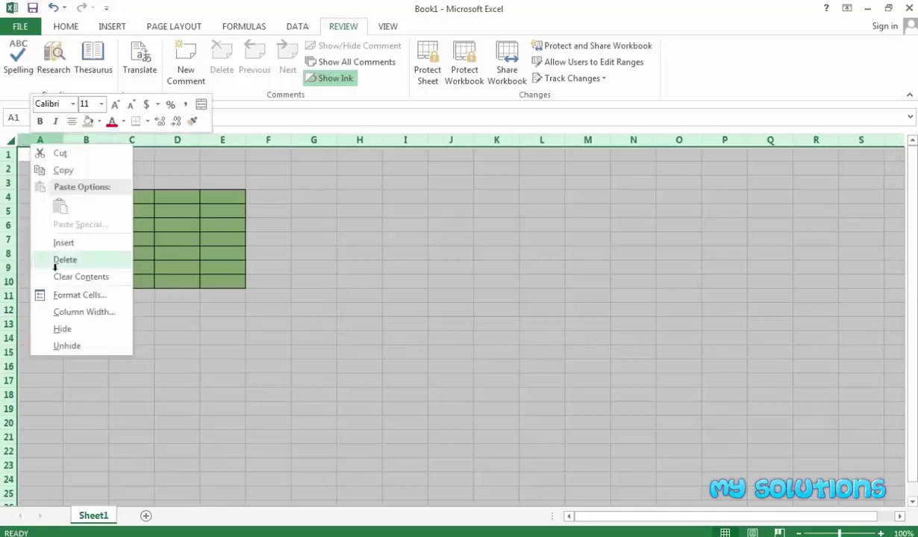
{"action": "left_click", "coordinate": [79, 298]}
{"action": "left_click", "coordinate": [217, 160]}
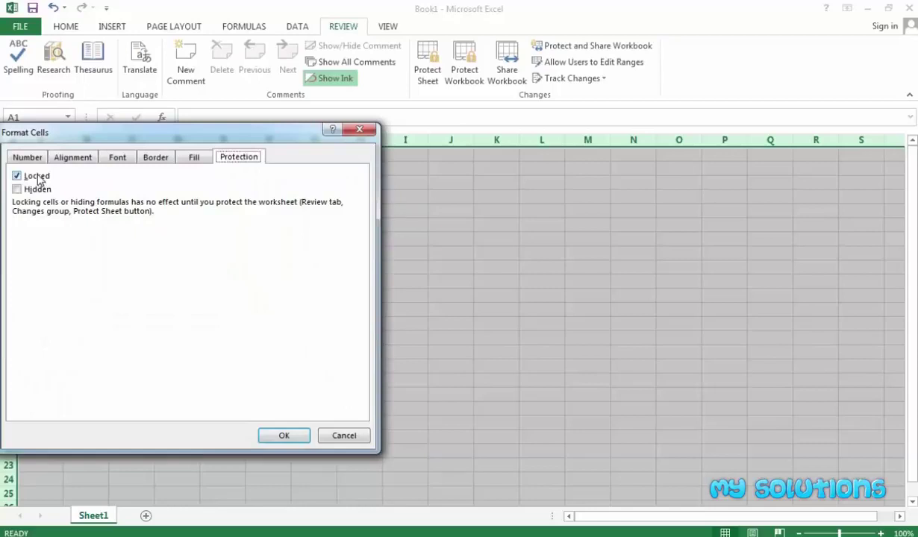
{"action": "left_click", "coordinate": [37, 177]}
{"action": "left_click", "coordinate": [284, 435]}
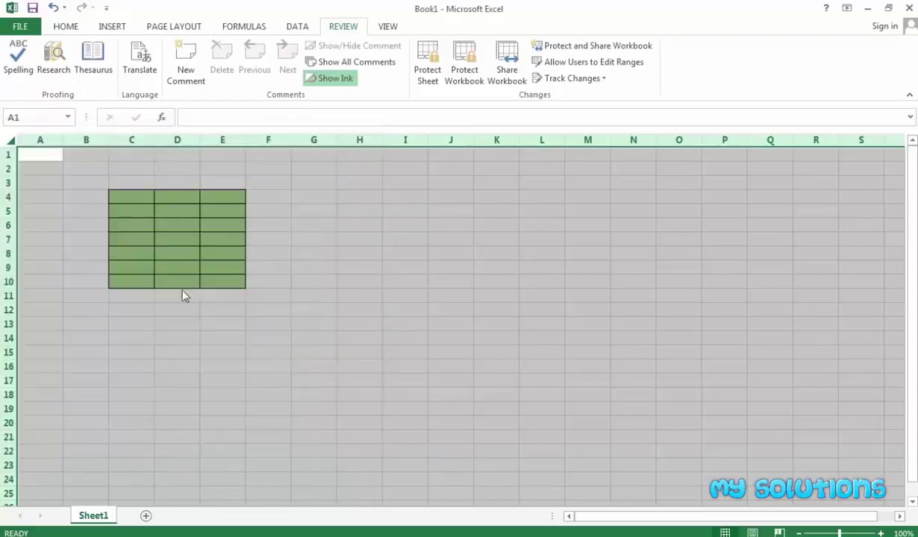
Set every cell on the sheet back to Locked
{"action": "left_click", "coordinate": [306, 237]}
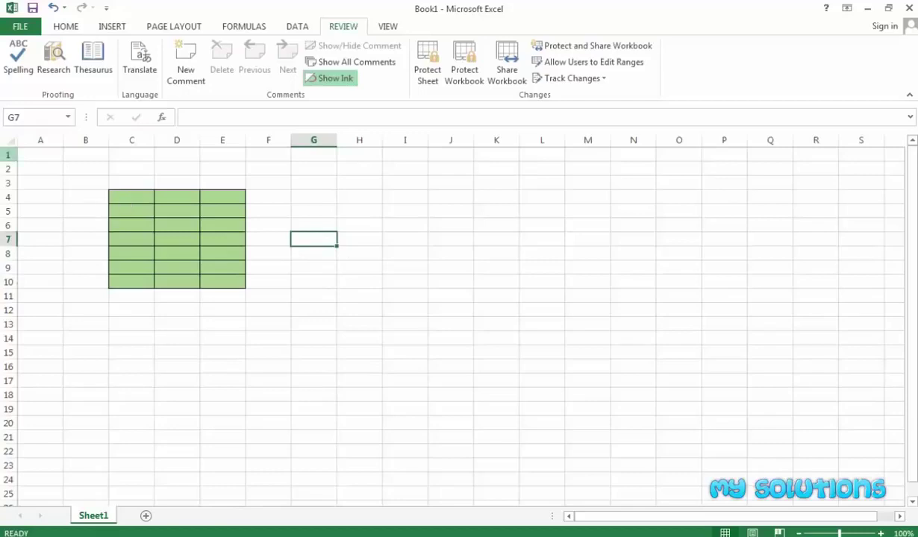
{"action": "left_click", "coordinate": [9, 141]}
{"action": "right_click", "coordinate": [9, 141]}
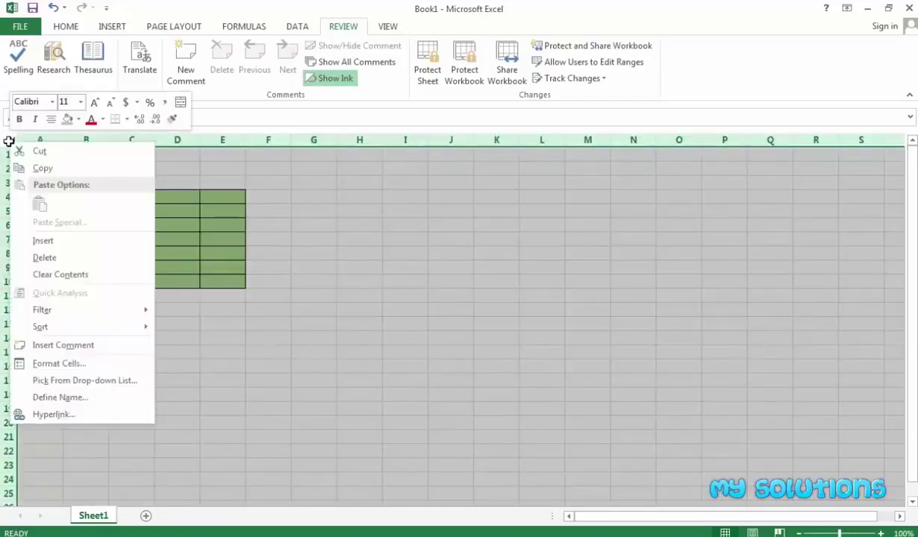
{"action": "left_click", "coordinate": [59, 365]}
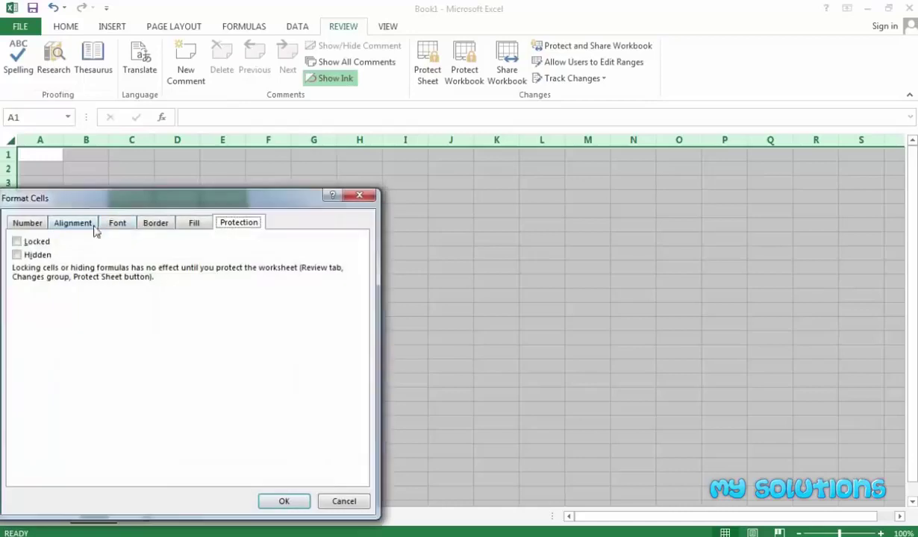
{"action": "left_click", "coordinate": [27, 245]}
{"action": "left_click", "coordinate": [283, 501]}
{"action": "left_click", "coordinate": [191, 324]}
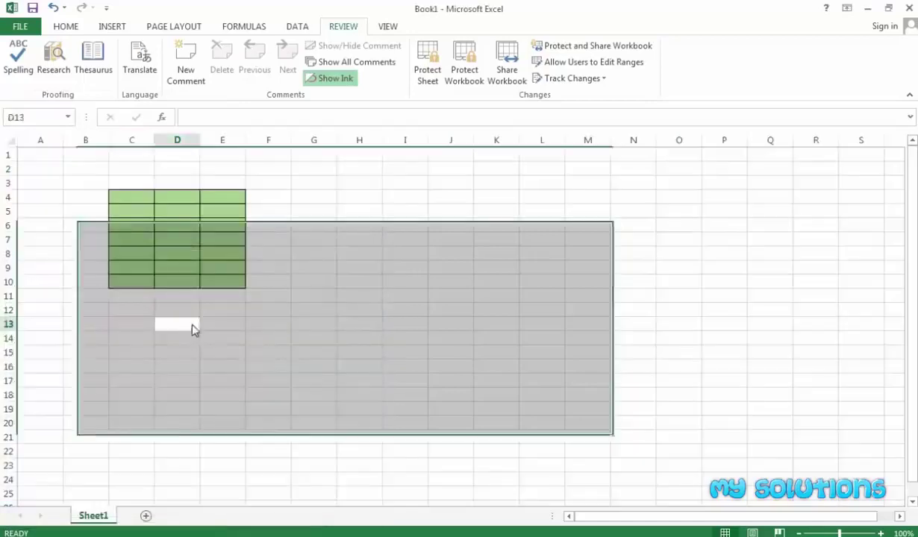
Uncheck Locked for the green block C4:E10 and select B2 outside it
{"action": "left_click_drag", "start_coordinate": [123, 197], "coordinate": [221, 283]}
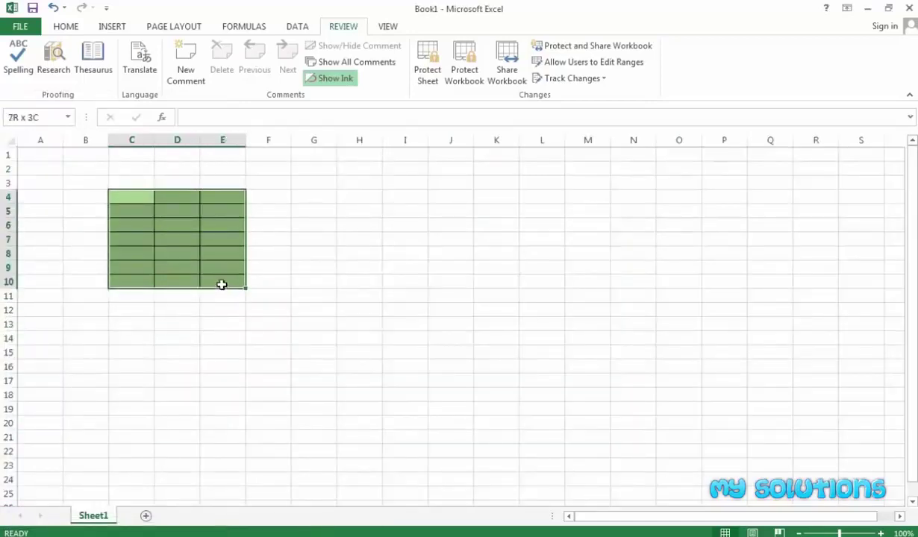
{"action": "right_click", "coordinate": [206, 266]}
{"action": "left_click", "coordinate": [246, 479]}
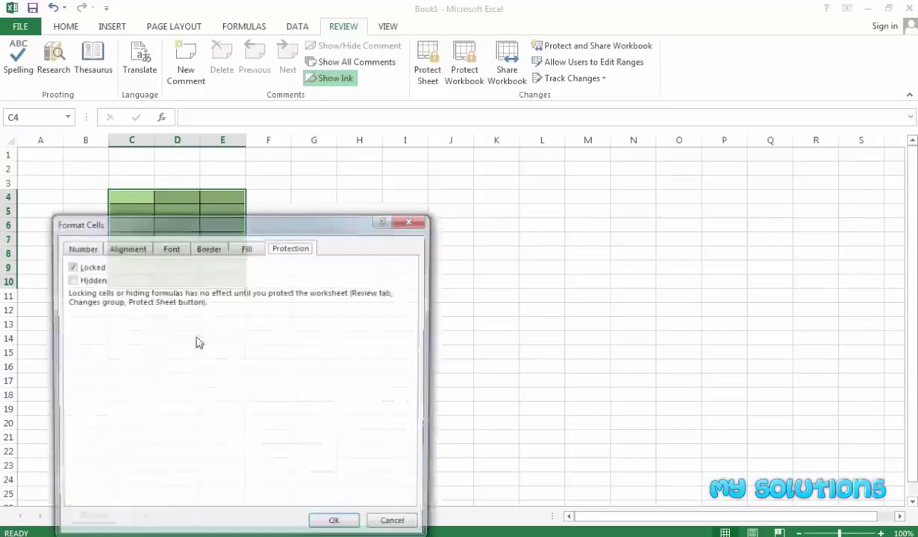
{"action": "left_click", "coordinate": [75, 267]}
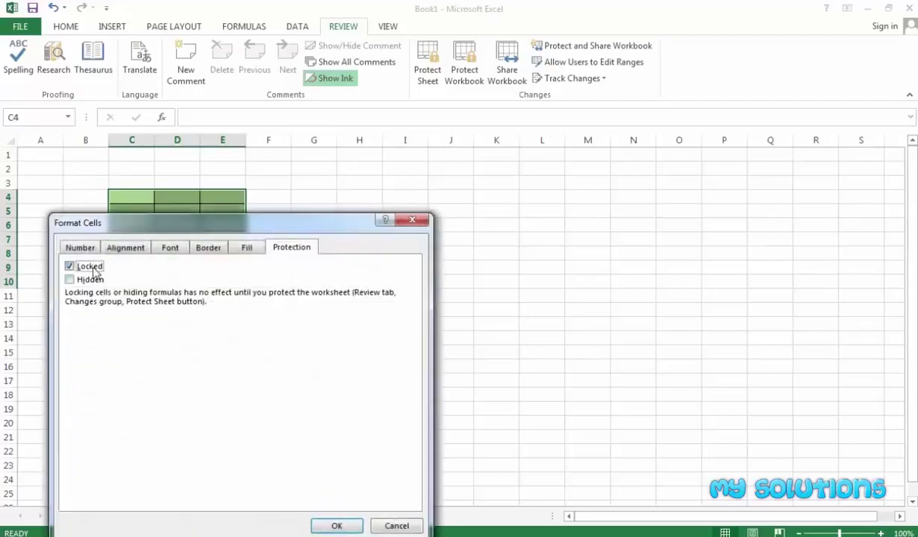
{"action": "left_click", "coordinate": [327, 525]}
{"action": "left_click", "coordinate": [293, 310]}
{"action": "left_click", "coordinate": [92, 170]}
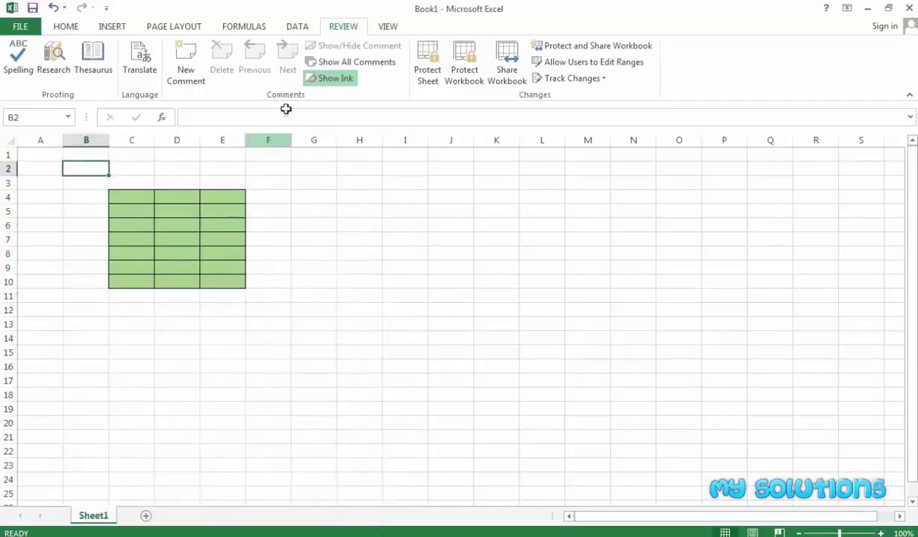
{"action": "left_click", "coordinate": [426, 75]}
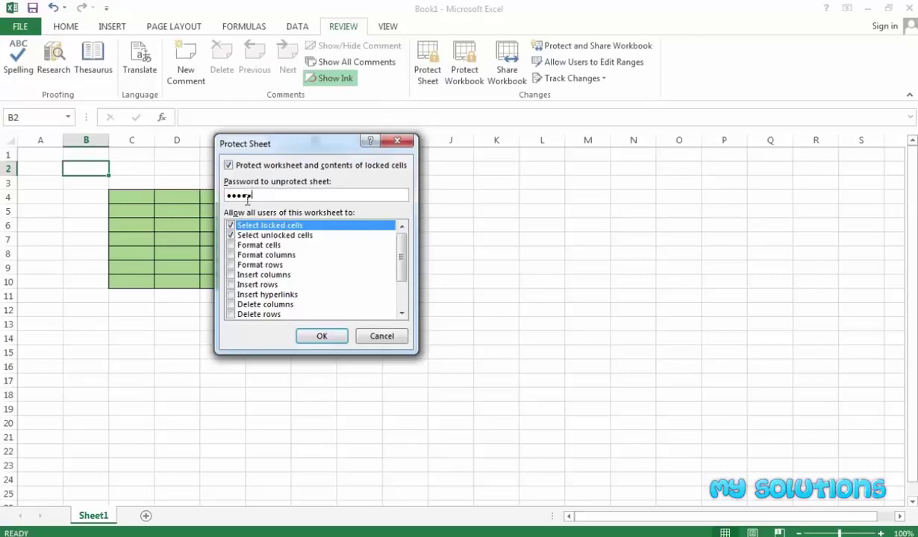
Protect Sheet1 with a password, re-entering it to confirm, then select B2
{"action": "left_click", "coordinate": [321, 335]}
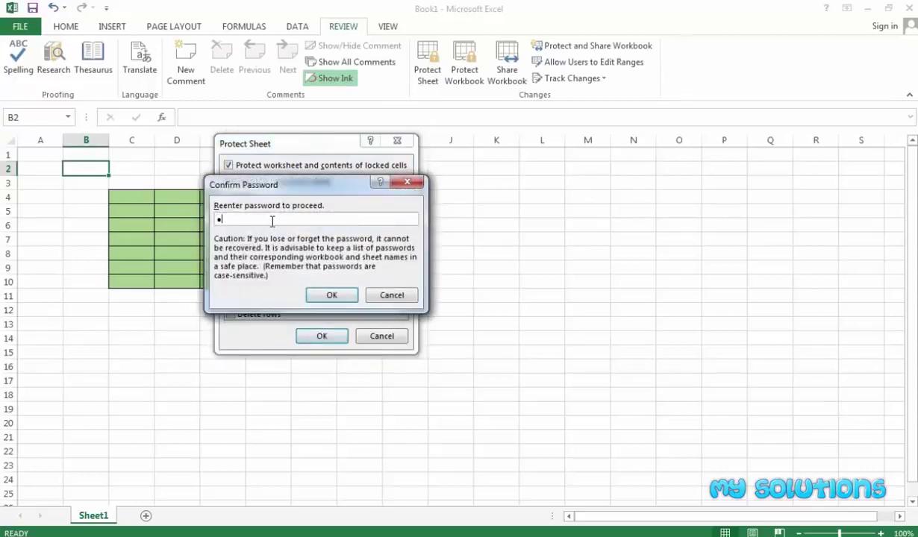
{"action": "left_click", "coordinate": [332, 295]}
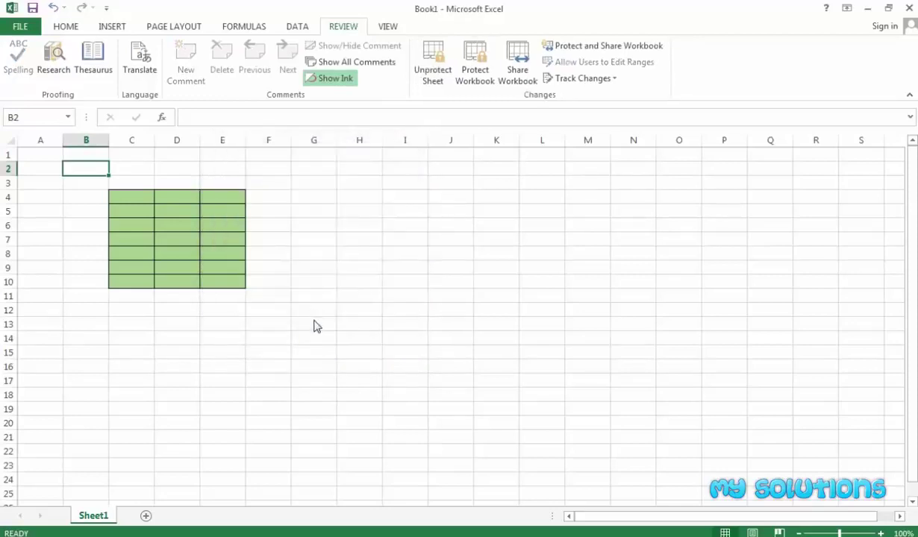
{"action": "left_click", "coordinate": [316, 324]}
{"action": "left_click", "coordinate": [97, 168]}
After locked B2 refuses an edit, enter 65 in E4 and 67 in D4
{"action": "double_click", "coordinate": [97, 167]}
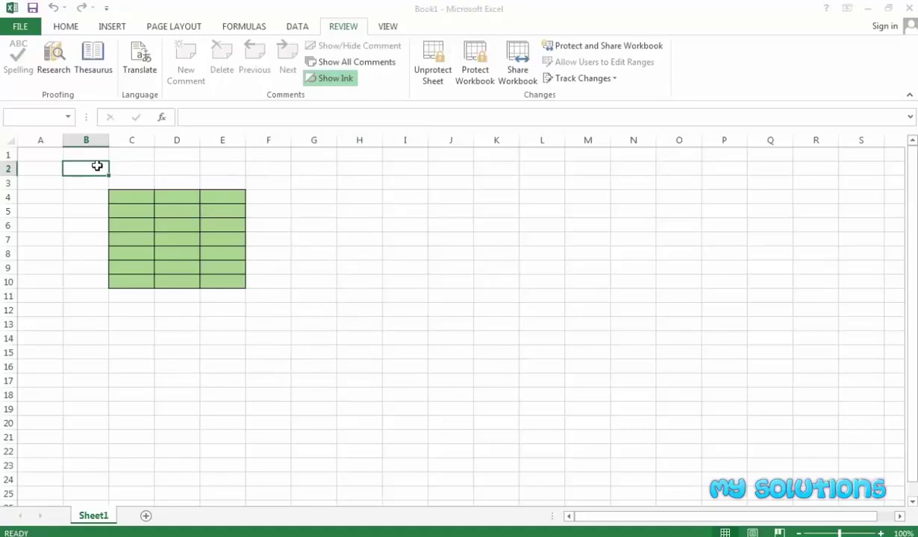
{"action": "left_click", "coordinate": [461, 316]}
{"action": "left_click", "coordinate": [238, 197]}
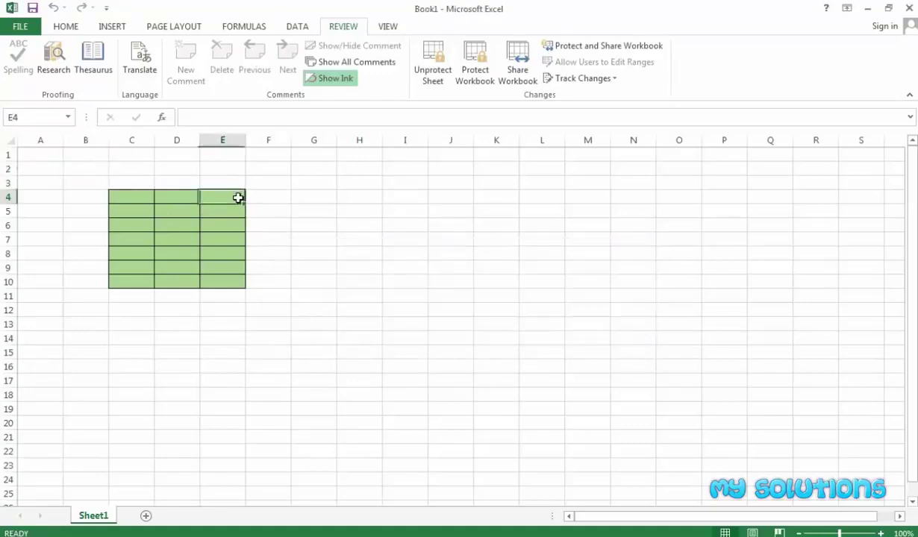
{"action": "type", "text": "65"}
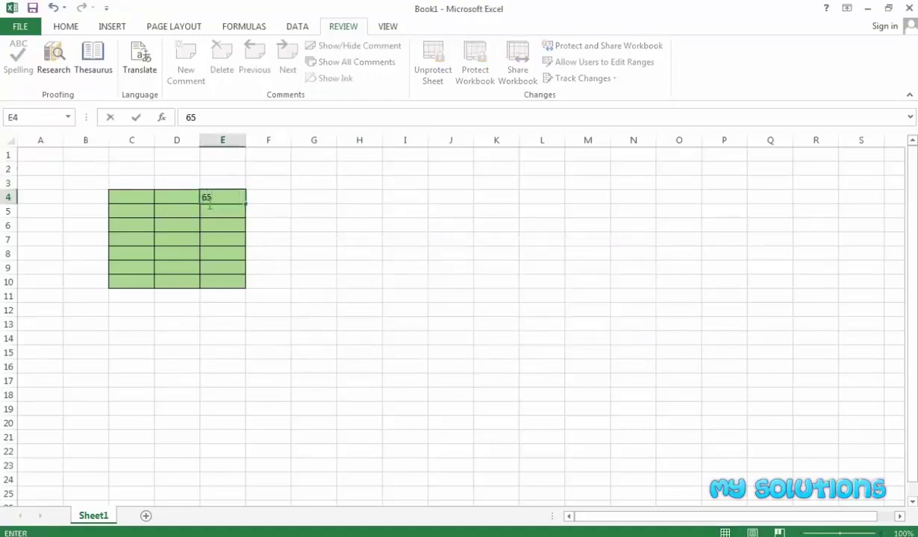
{"action": "key", "text": "Return"}
{"action": "left_click", "coordinate": [188, 199]}
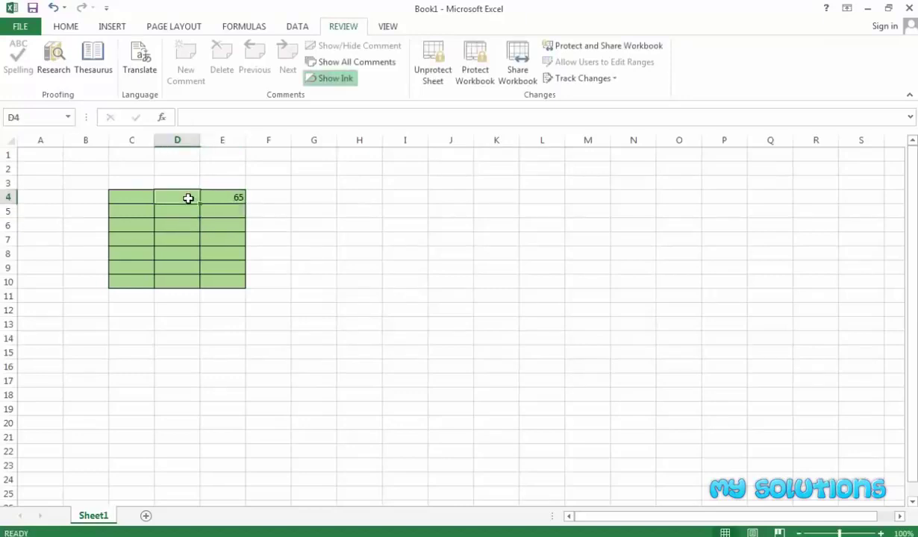
{"action": "type", "text": "67"}
Check the green block's context menu, then confirm locked cell A2 refuses typing
{"action": "left_click", "coordinate": [182, 223]}
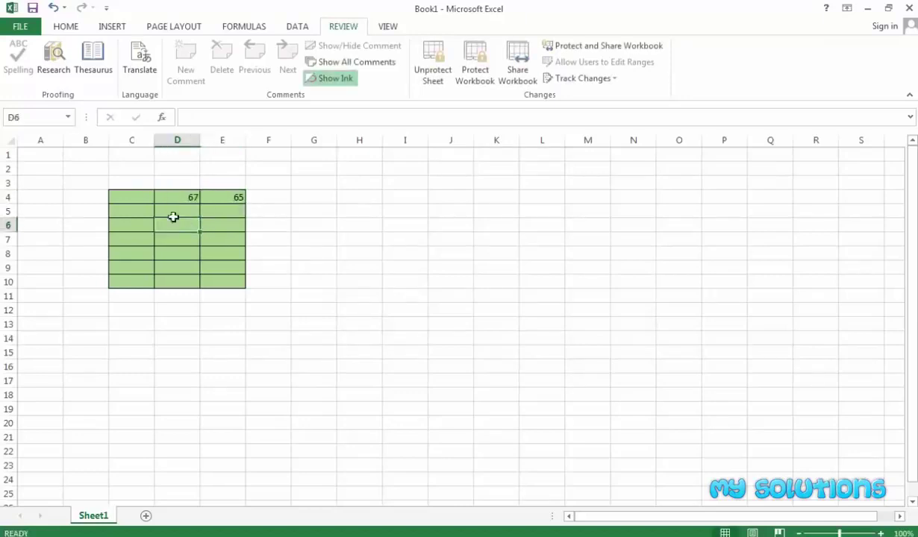
{"action": "left_click_drag", "start_coordinate": [119, 196], "coordinate": [211, 287]}
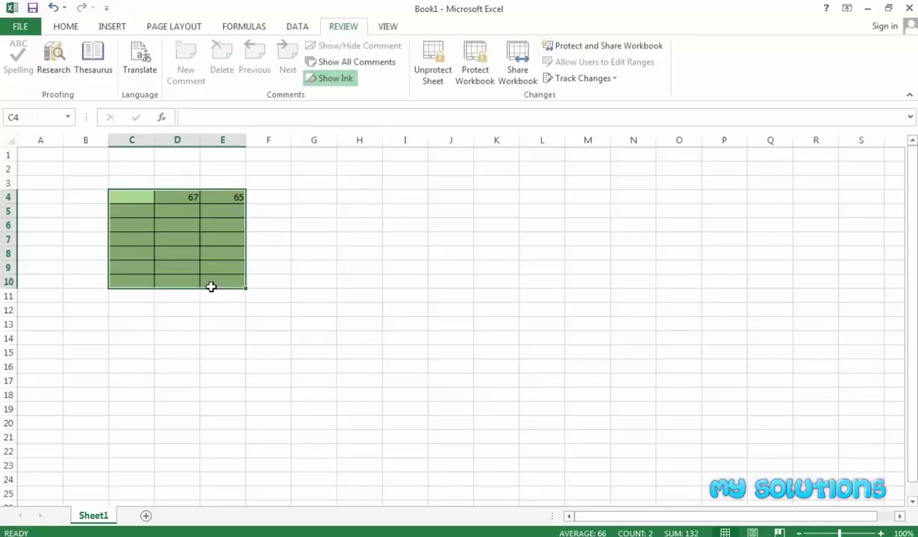
{"action": "right_click", "coordinate": [177, 214]}
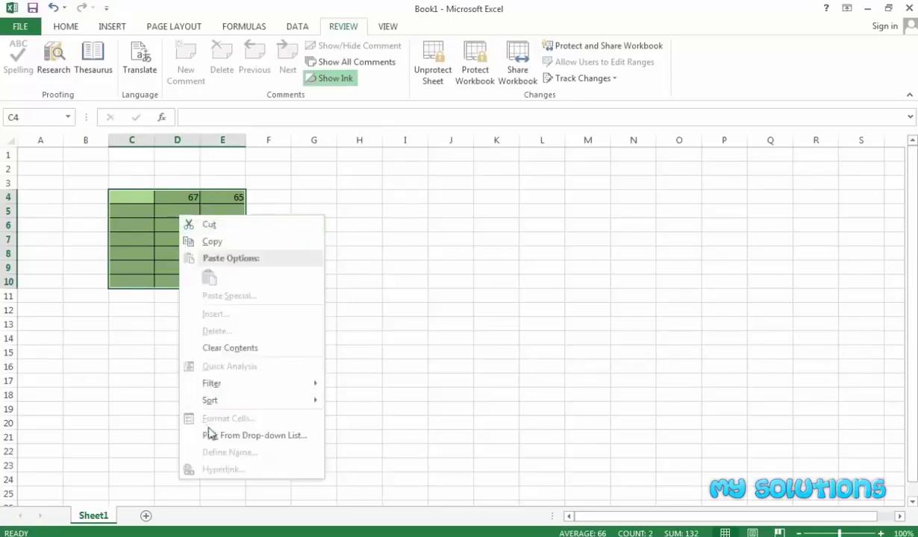
{"action": "key", "text": "Escape"}
{"action": "left_click", "coordinate": [41, 165]}
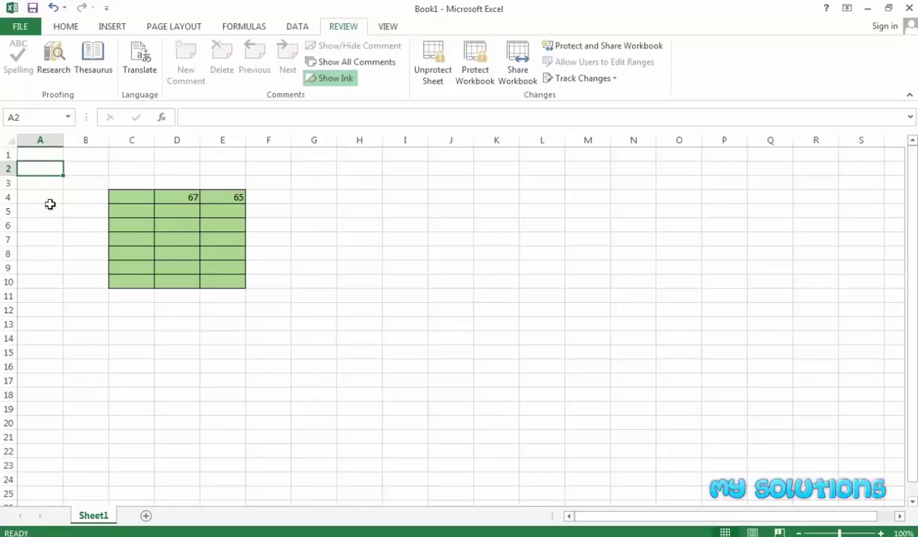
{"action": "key", "text": "6"}
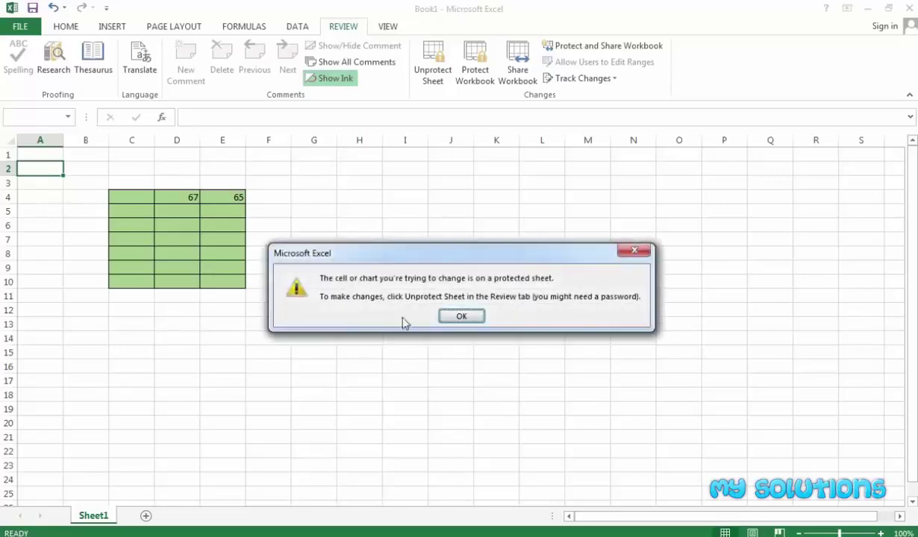
{"action": "left_click", "coordinate": [461, 316]}
{"action": "left_click", "coordinate": [357, 225]}
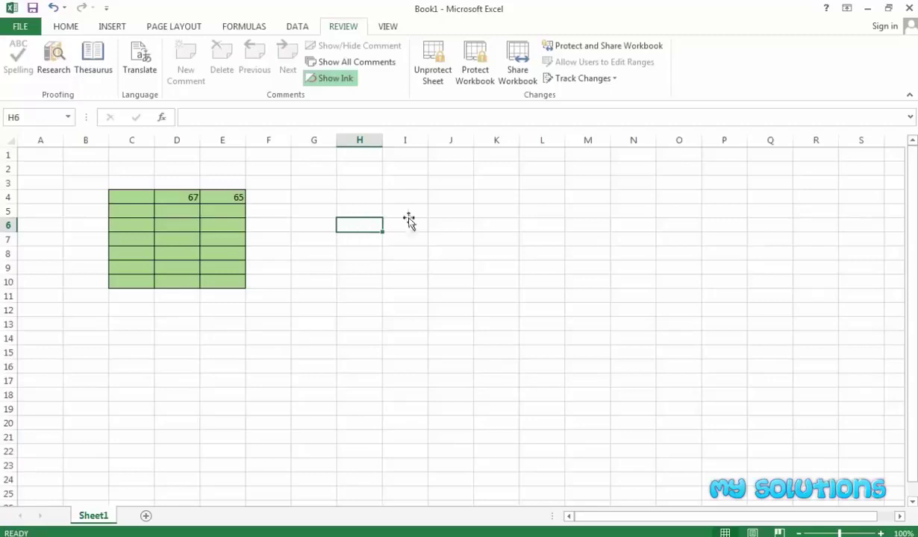
Select the green block and A1:C21, then confirm locked cell I5 refuses an edit
{"action": "left_click", "coordinate": [302, 211]}
{"action": "left_click_drag", "start_coordinate": [131, 195], "coordinate": [209, 283]}
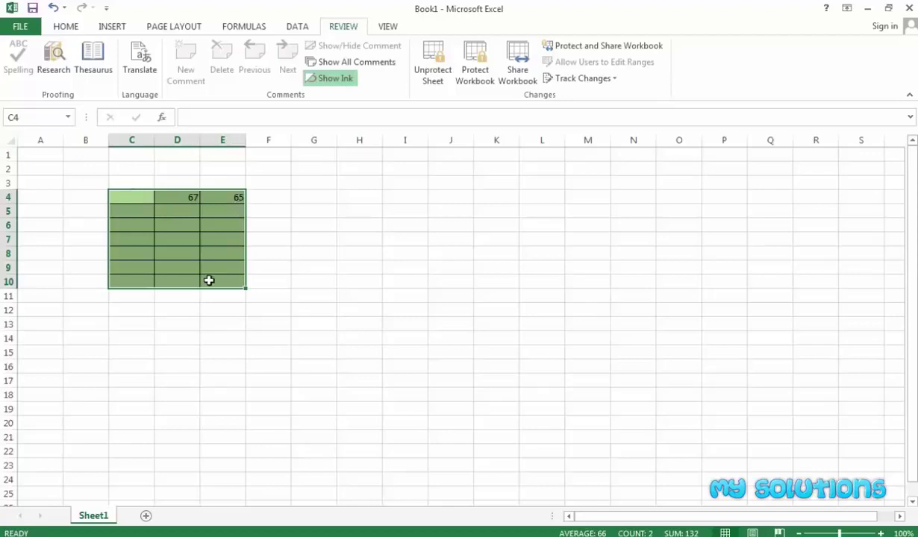
{"action": "left_click_drag", "start_coordinate": [33, 157], "coordinate": [137, 429]}
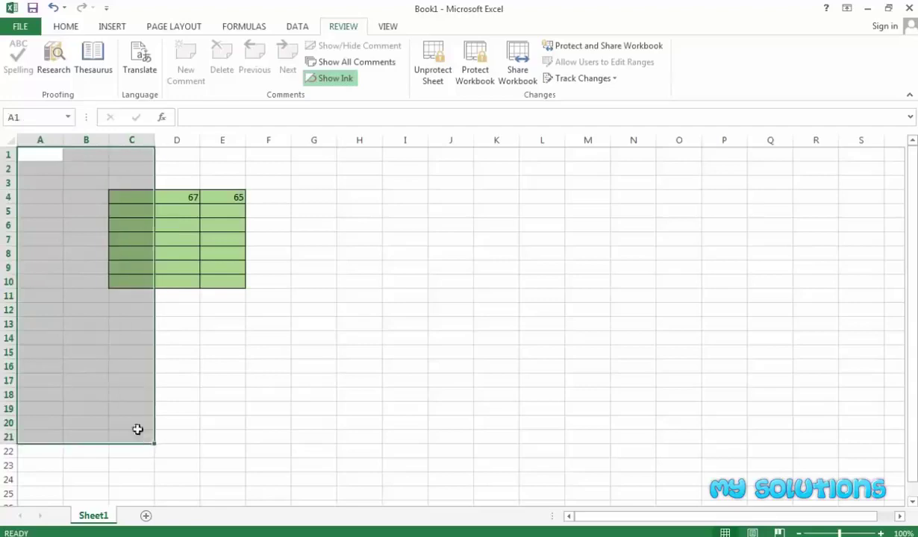
{"action": "left_click", "coordinate": [340, 248]}
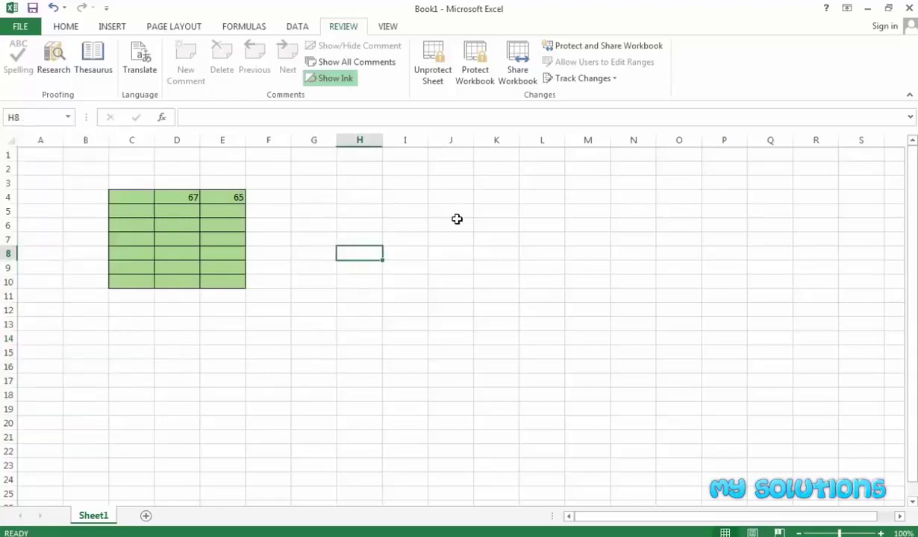
{"action": "left_click", "coordinate": [391, 209]}
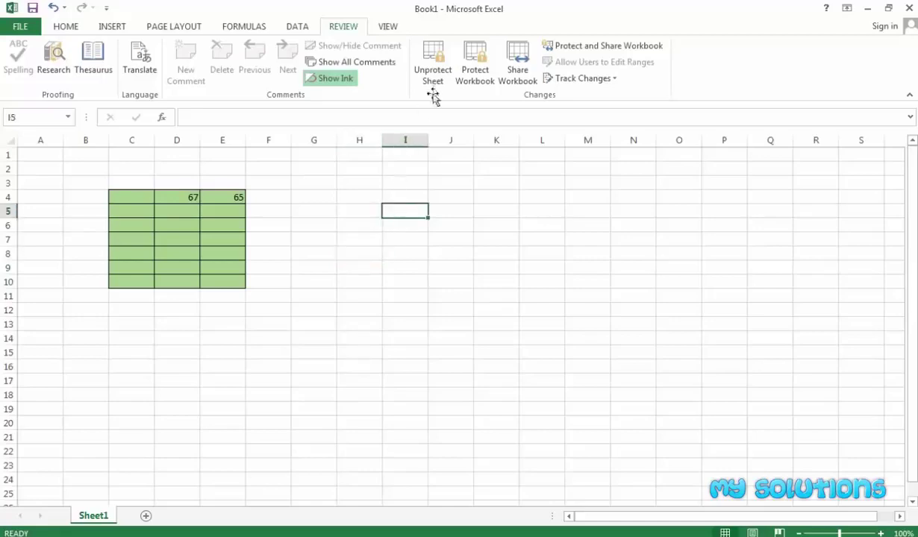
{"action": "double_click", "coordinate": [418, 206]}
{"action": "left_click", "coordinate": [456, 316]}
Select the green block C4:E10 and unprotect Sheet1 with its password
{"action": "left_click", "coordinate": [427, 235]}
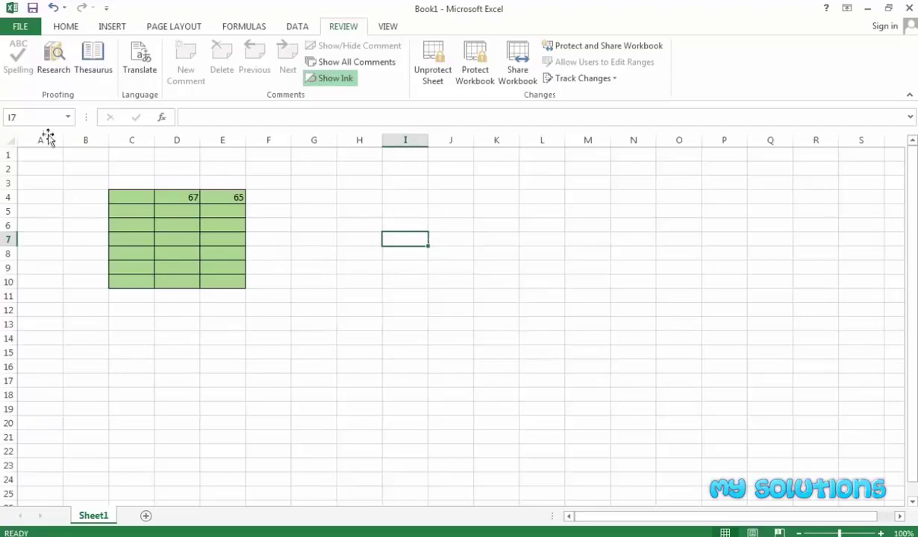
{"action": "left_click_drag", "start_coordinate": [121, 195], "coordinate": [224, 285]}
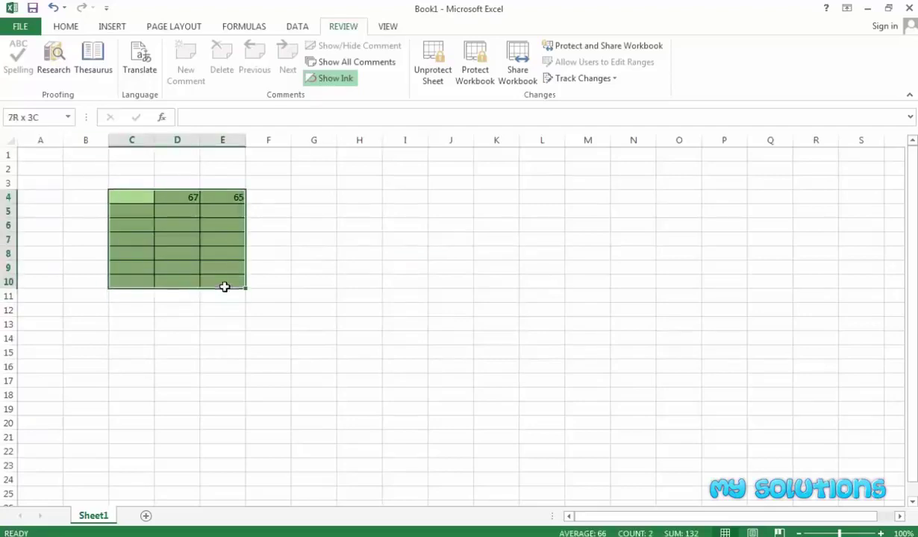
{"action": "left_click", "coordinate": [433, 78]}
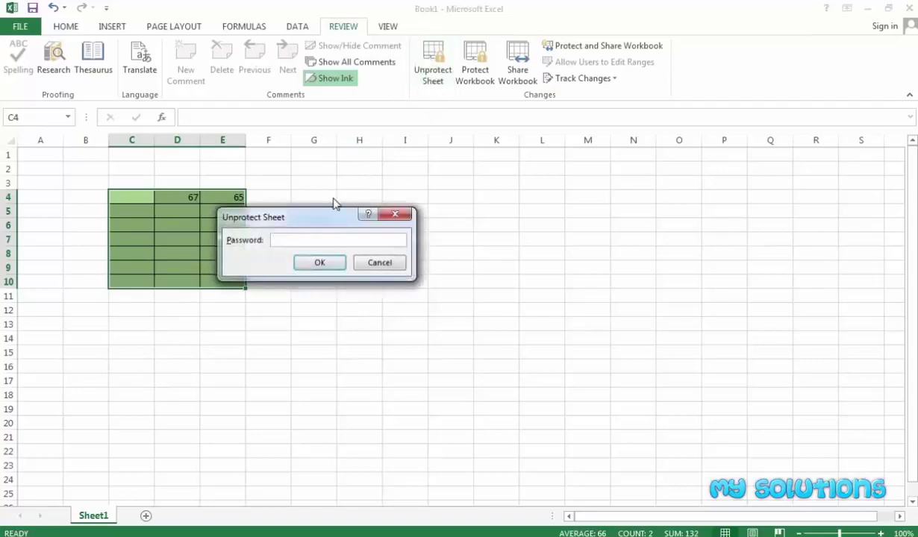
{"action": "type", "text": "•••••"}
{"action": "left_click", "coordinate": [325, 267]}
Select the whole worksheet and set all its cells to Locked
{"action": "left_click", "coordinate": [340, 252]}
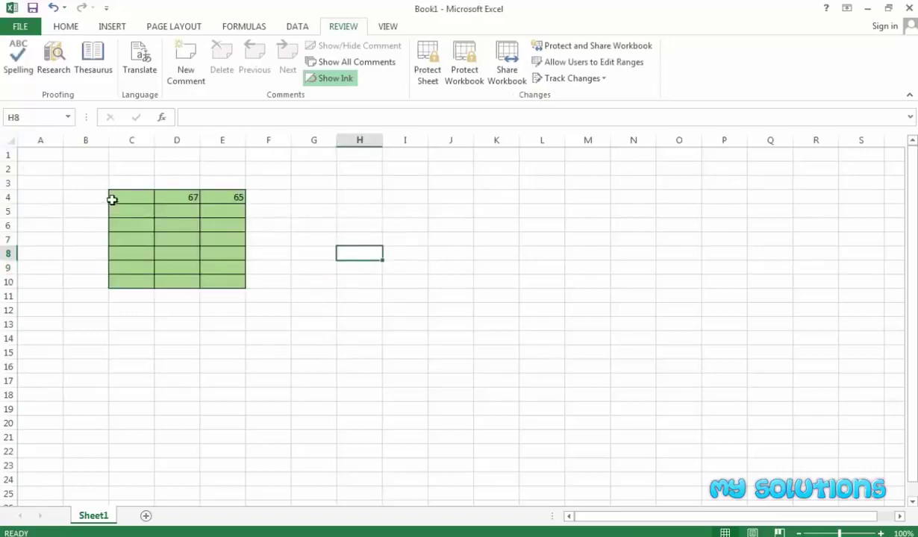
{"action": "left_click", "coordinate": [10, 140]}
{"action": "right_click", "coordinate": [10, 140]}
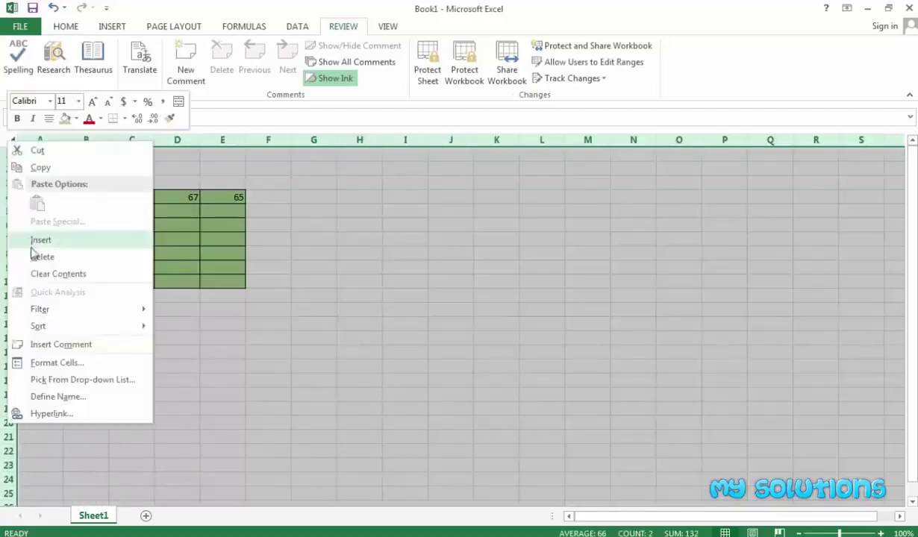
{"action": "left_click", "coordinate": [53, 363]}
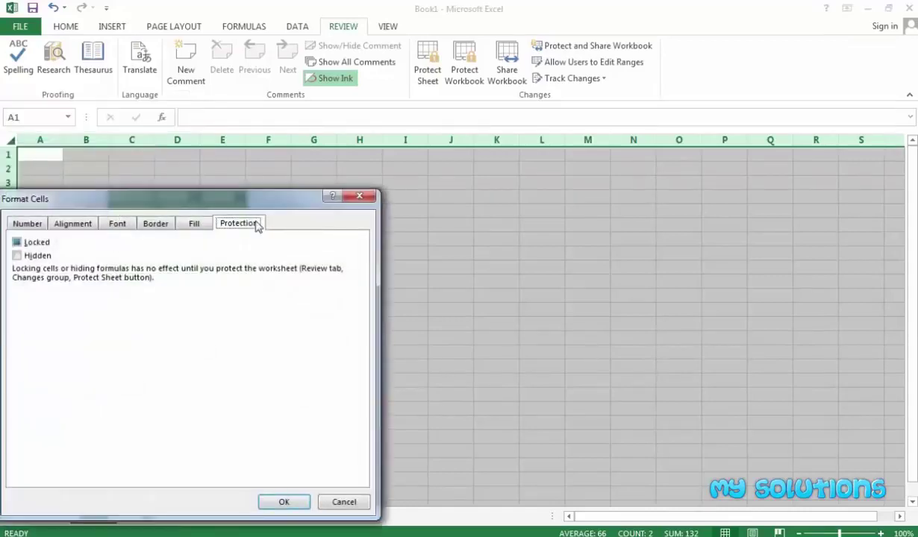
{"action": "left_click", "coordinate": [34, 241]}
{"action": "left_click", "coordinate": [263, 502]}
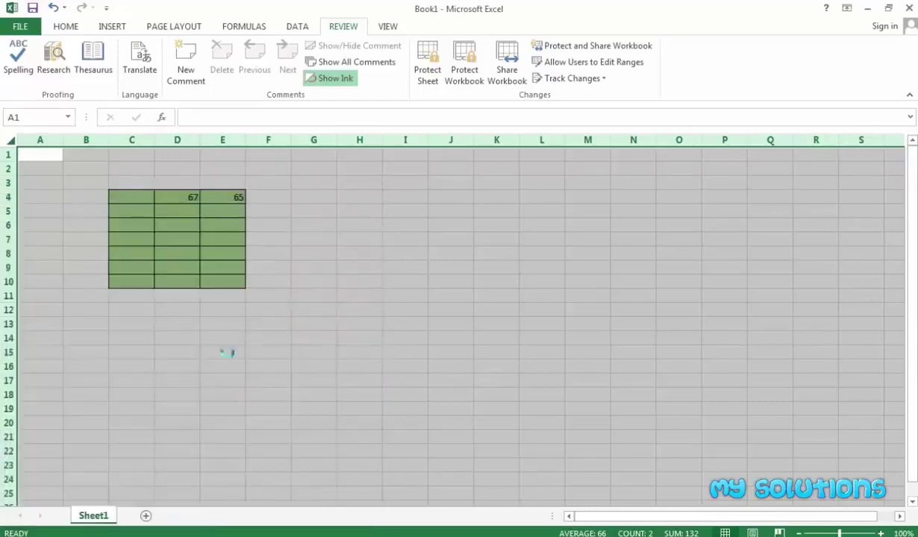
{"action": "left_click", "coordinate": [250, 338]}
Check Locked for the green block C4:E10 in Format Cells > Protection
{"action": "left_click", "coordinate": [352, 264]}
{"action": "left_click_drag", "start_coordinate": [145, 198], "coordinate": [219, 280]}
{"action": "right_click", "coordinate": [191, 233]}
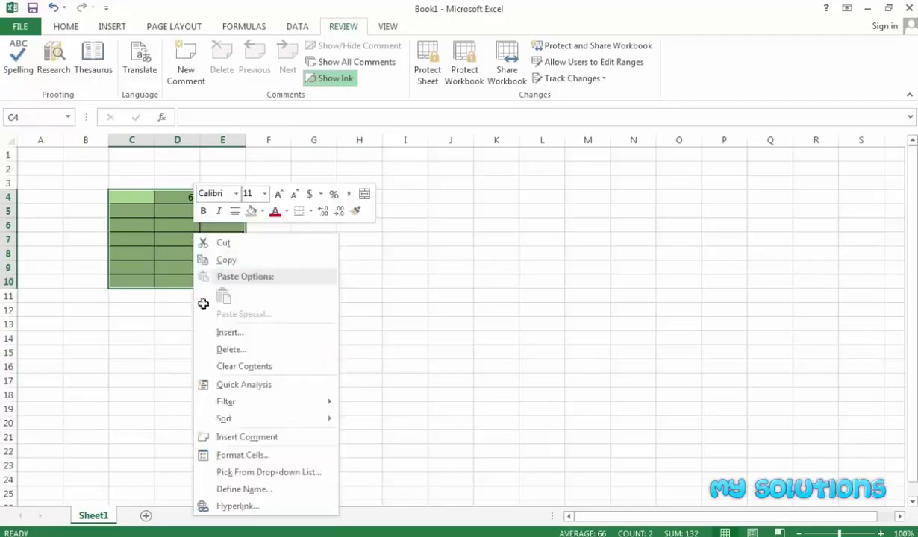
{"action": "left_click", "coordinate": [237, 457]}
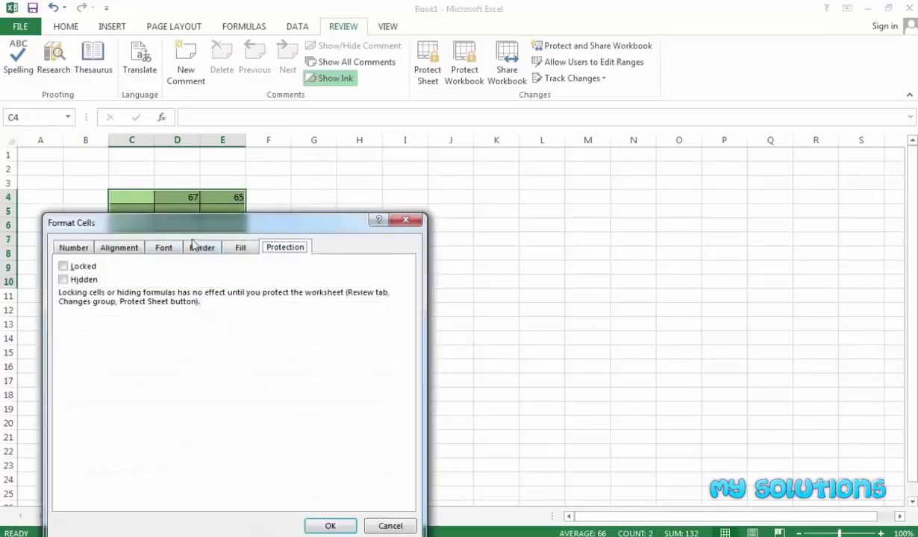
{"action": "left_click", "coordinate": [83, 266]}
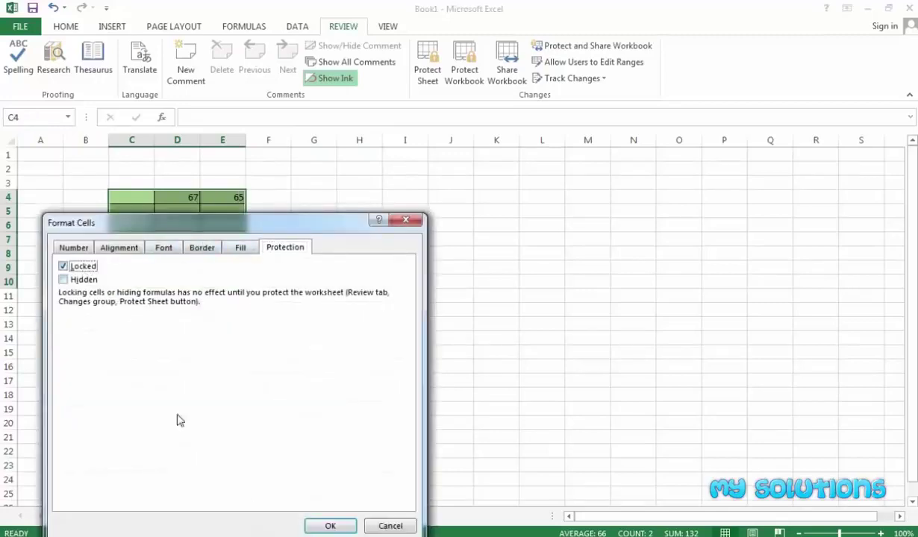
{"action": "left_click", "coordinate": [328, 526]}
{"action": "left_click", "coordinate": [321, 282]}
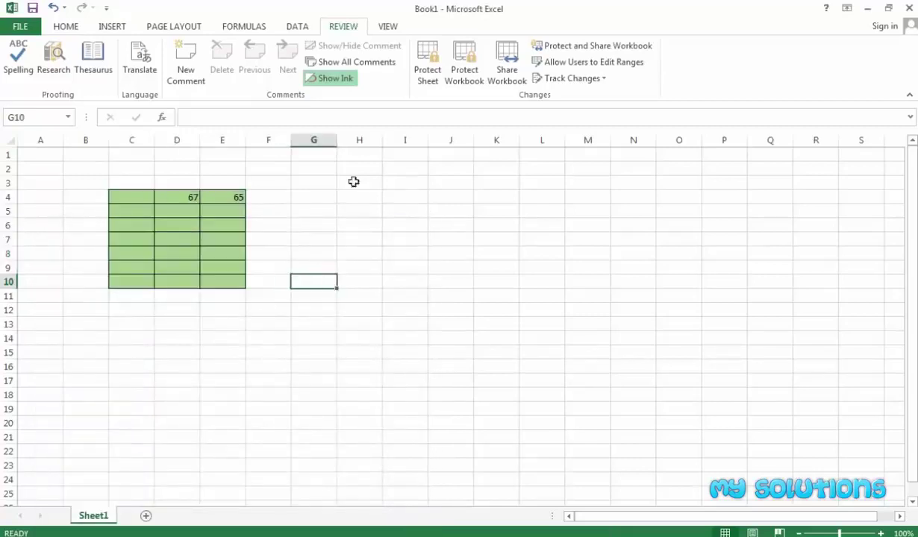
Clear the old test values 87 and 65 from D4 and E4
{"action": "left_click", "coordinate": [188, 198]}
{"action": "type", "text": "8"}
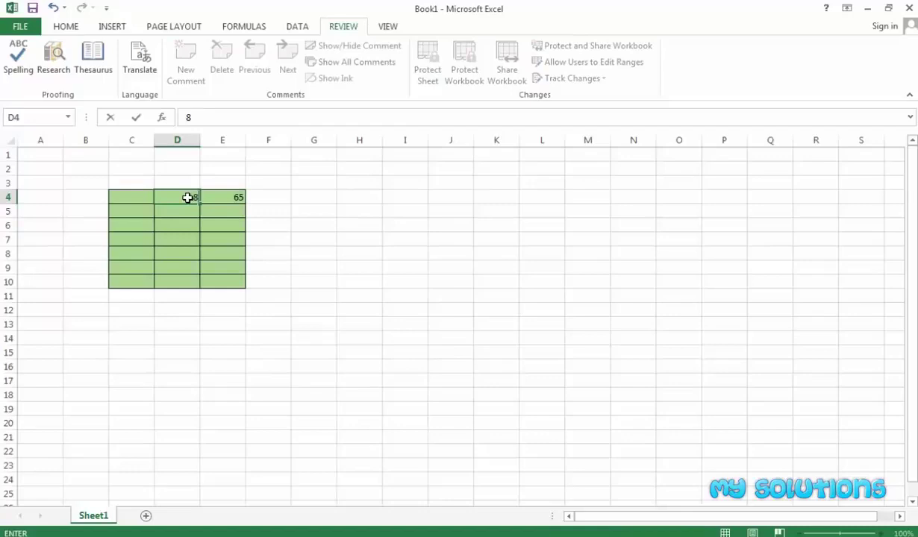
{"action": "key", "text": "Return"}
{"action": "left_click", "coordinate": [189, 197]}
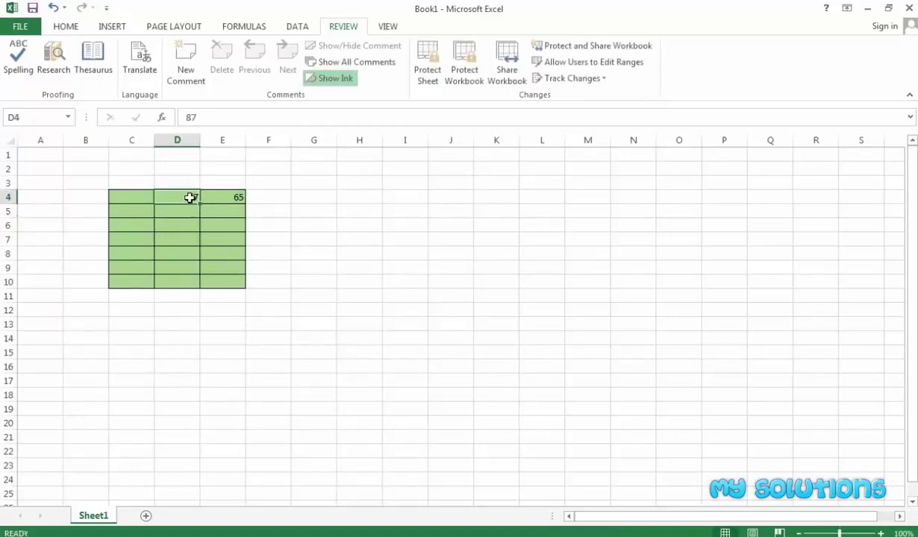
{"action": "key", "text": "Delete"}
{"action": "left_click", "coordinate": [219, 197]}
{"action": "key", "text": "Delete"}
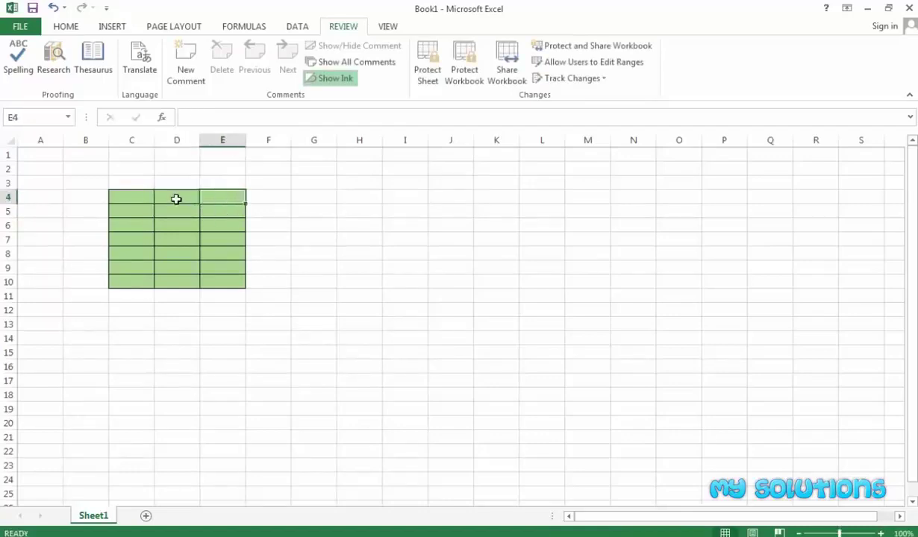
Enter 45 in D4 and 67 in E4
{"action": "left_click", "coordinate": [176, 199]}
{"action": "type", "text": "45"}
{"action": "key", "text": "Tab"}
{"action": "type", "text": "67"}
{"action": "left_click", "coordinate": [178, 224]}
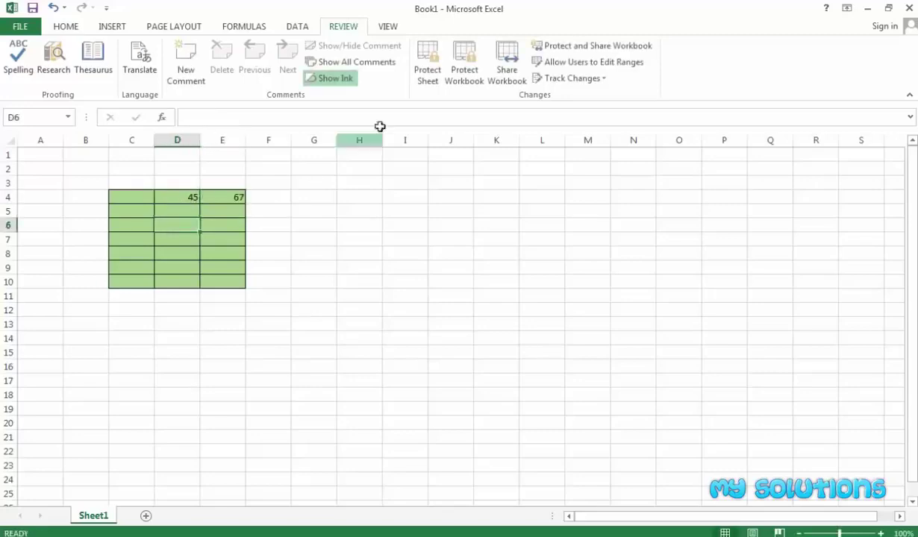
Protect Sheet1 with a password, entering it and confirming it
{"action": "left_click", "coordinate": [426, 64]}
{"action": "type", "text": "12"}
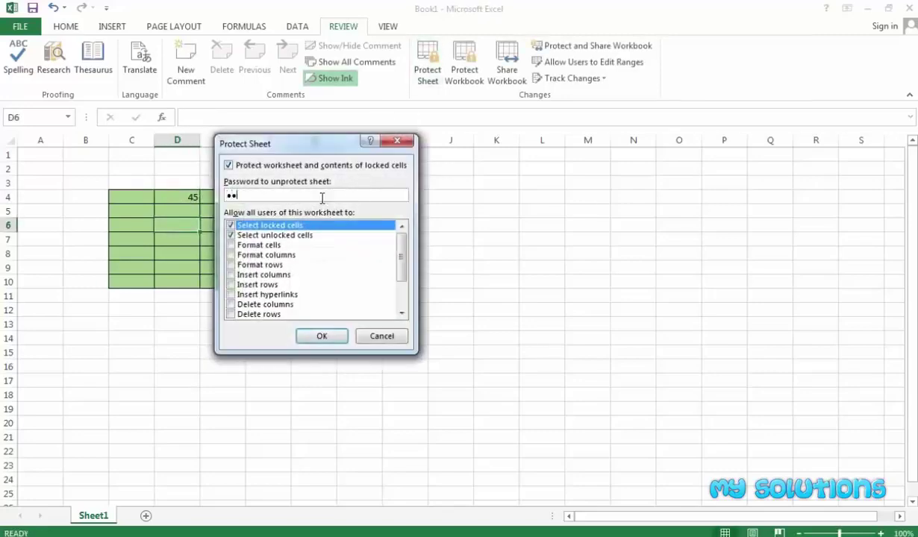
{"action": "type", "text": "345"}
{"action": "key", "text": "Return"}
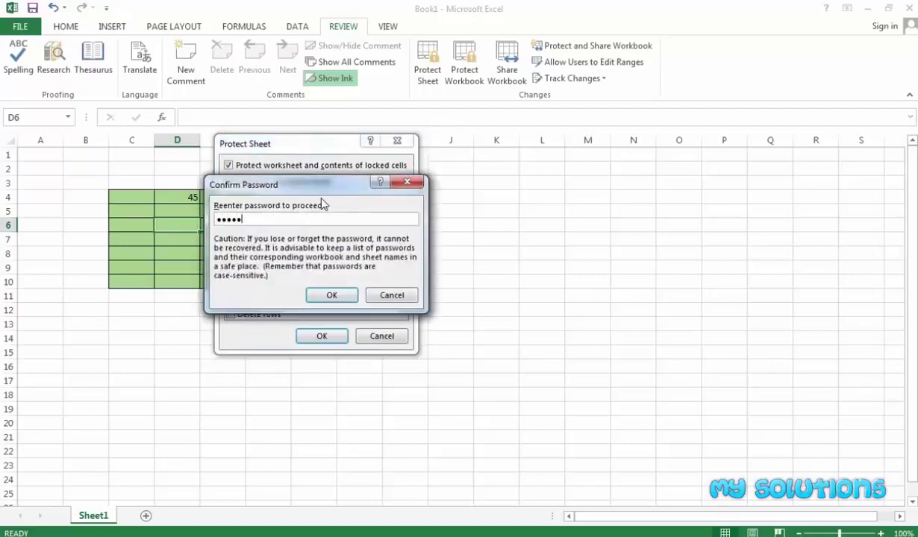
{"action": "type", "text": "12345"}
{"action": "key", "text": "Return"}
{"action": "left_click", "coordinate": [314, 204]}
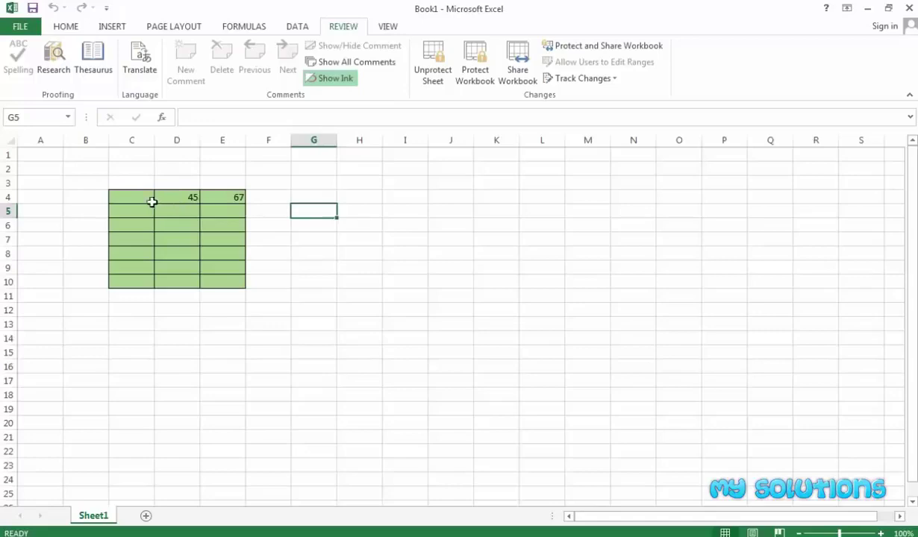
Enter 8 in H3, then try editing D5 and dismiss the protected-sheet warning
{"action": "left_click", "coordinate": [338, 188]}
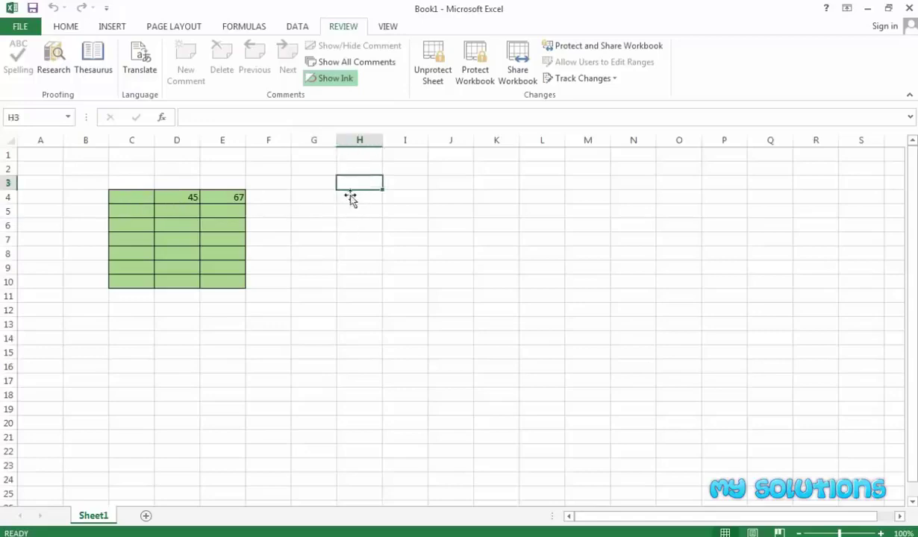
{"action": "type", "text": "8"}
{"action": "left_click", "coordinate": [358, 221]}
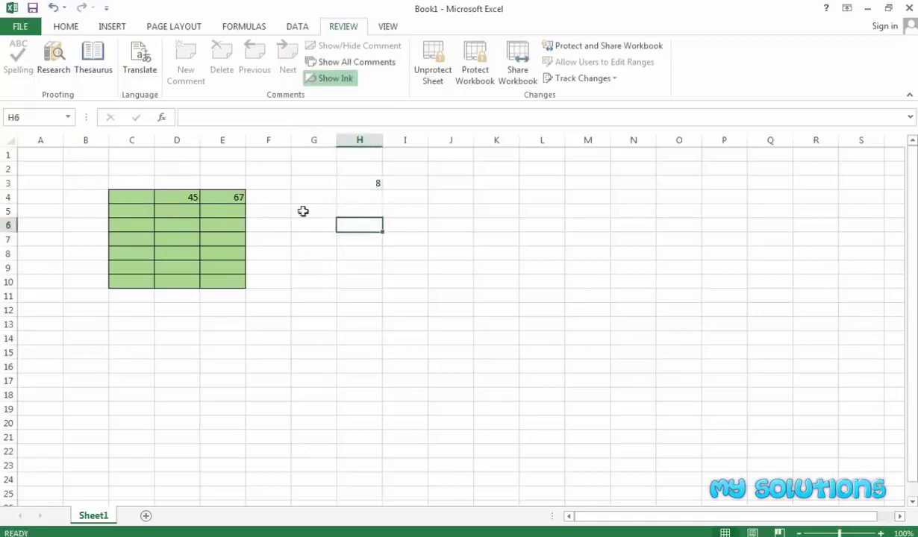
{"action": "left_click", "coordinate": [182, 213]}
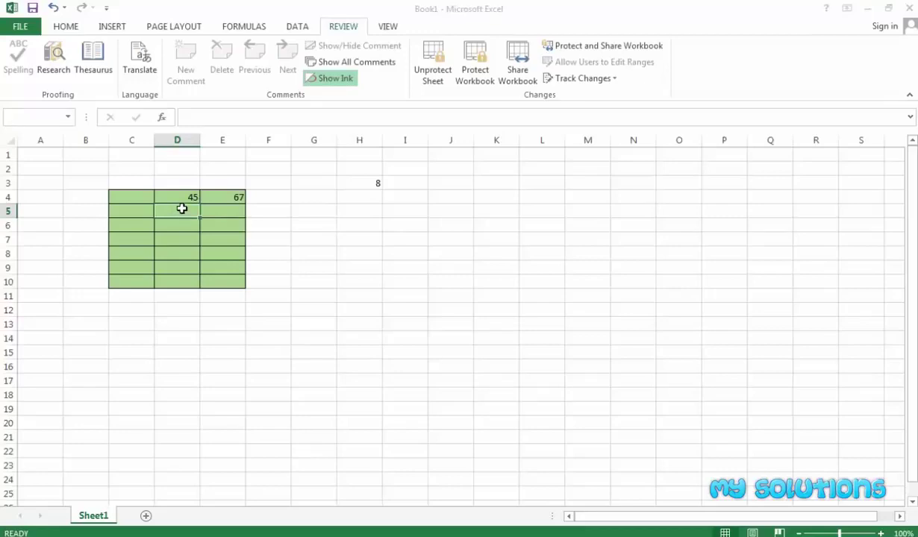
{"action": "double_click", "coordinate": [181, 213]}
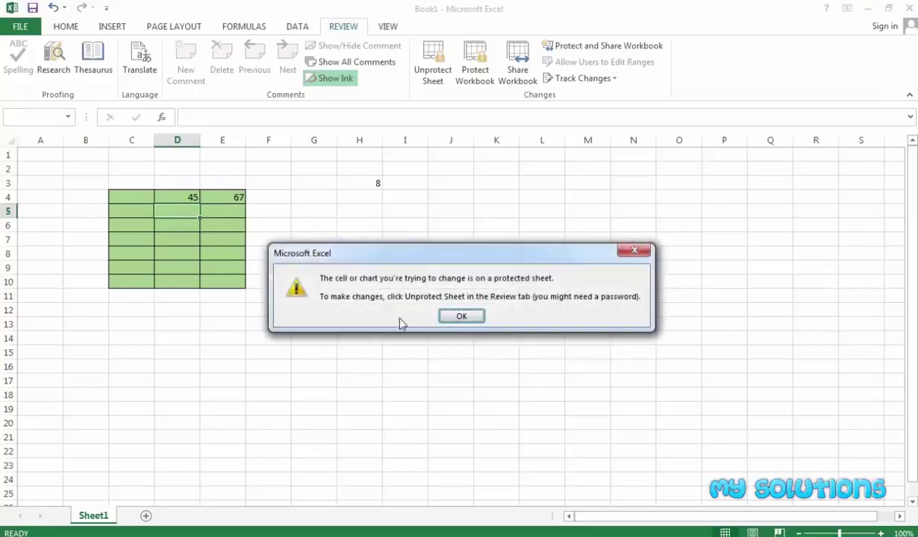
{"action": "left_click", "coordinate": [452, 318]}
Check selection on the protected sheet: the green block C4:E10, then G6, I6, column A and G7
{"action": "left_click_drag", "start_coordinate": [112, 198], "coordinate": [199, 283]}
{"action": "left_click", "coordinate": [138, 198]}
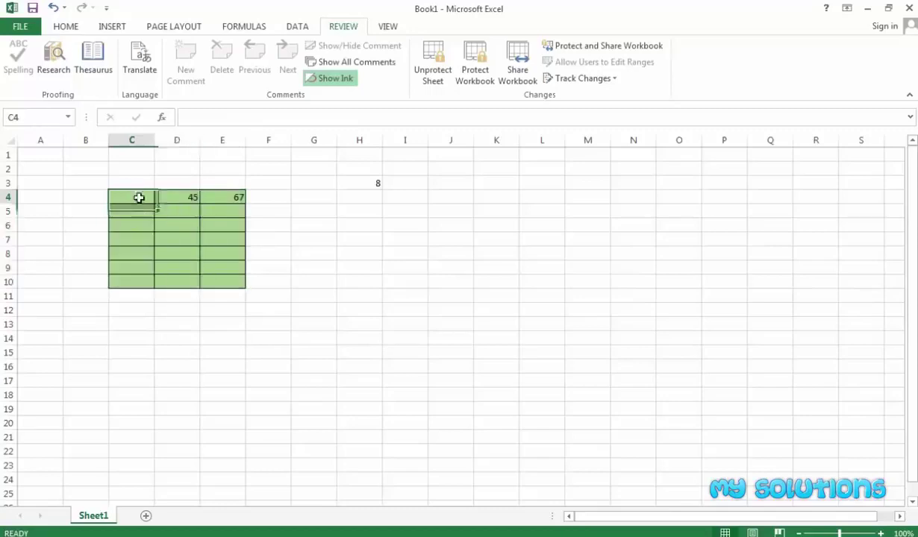
{"action": "left_click_drag", "start_coordinate": [139, 198], "coordinate": [206, 283]}
{"action": "left_click", "coordinate": [128, 197]}
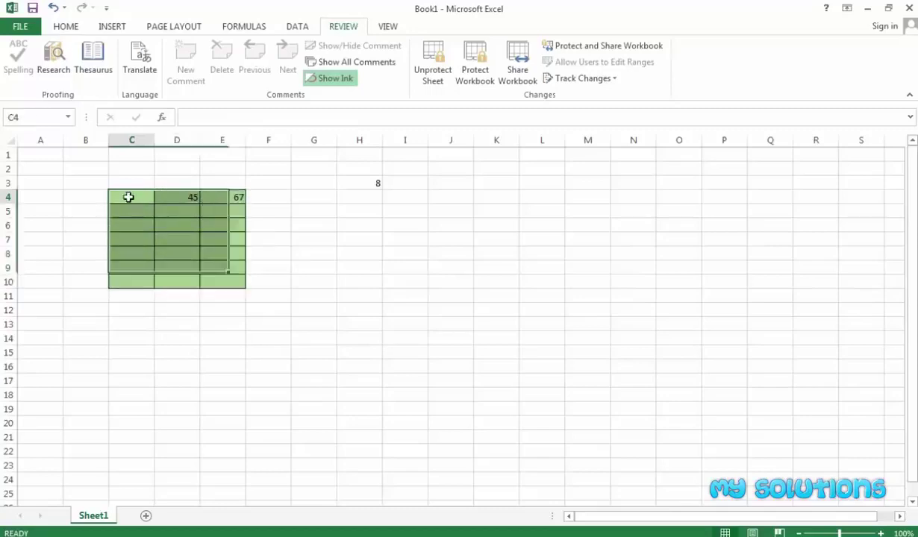
{"action": "left_click_drag", "start_coordinate": [128, 197], "coordinate": [217, 285]}
{"action": "left_click", "coordinate": [296, 219]}
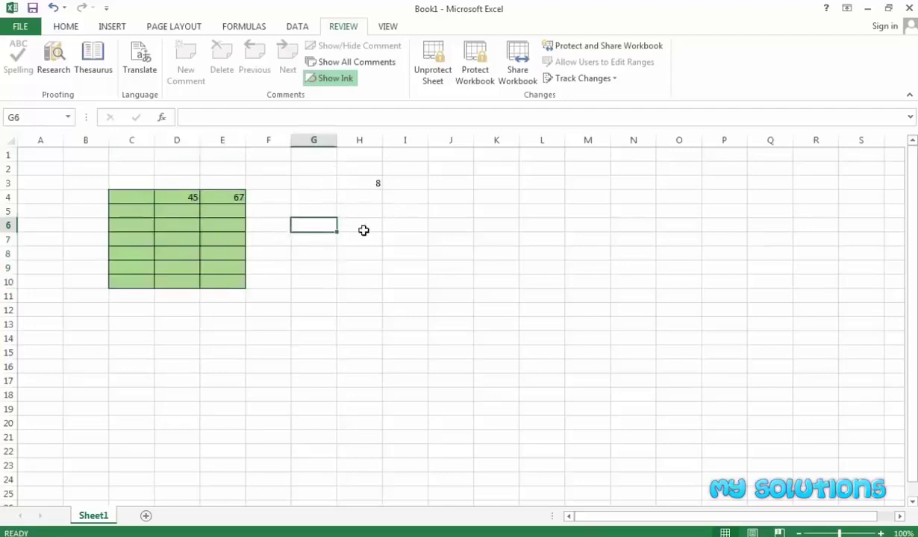
{"action": "left_click", "coordinate": [396, 222]}
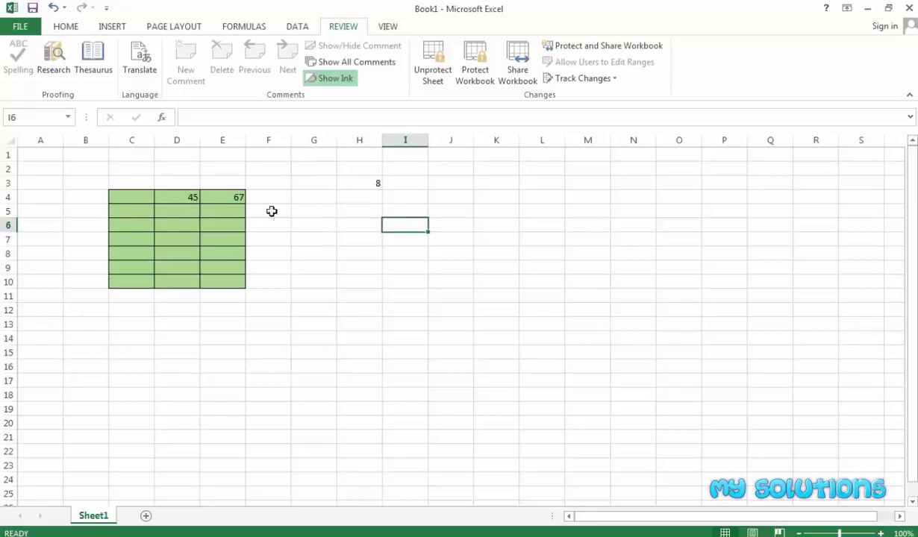
{"action": "left_click_drag", "start_coordinate": [118, 197], "coordinate": [213, 281]}
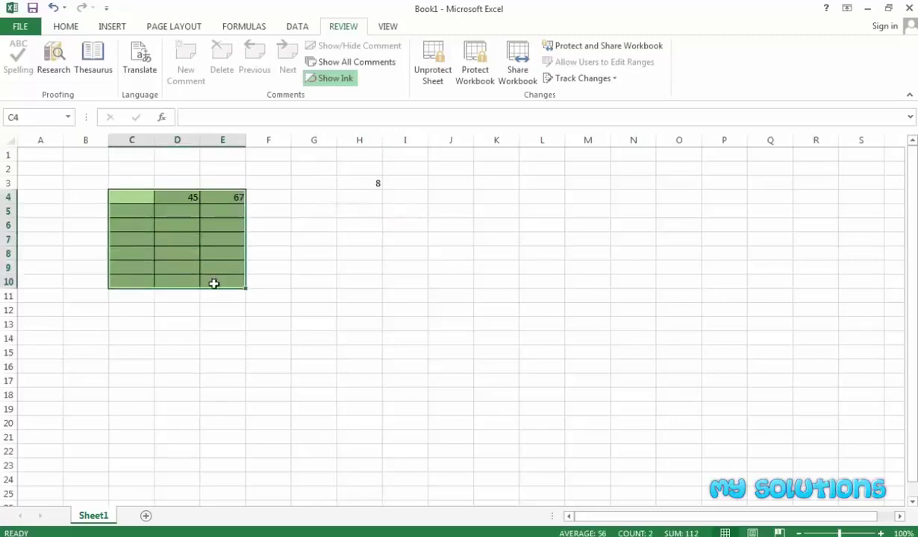
{"action": "left_click_drag", "start_coordinate": [34, 166], "coordinate": [41, 216]}
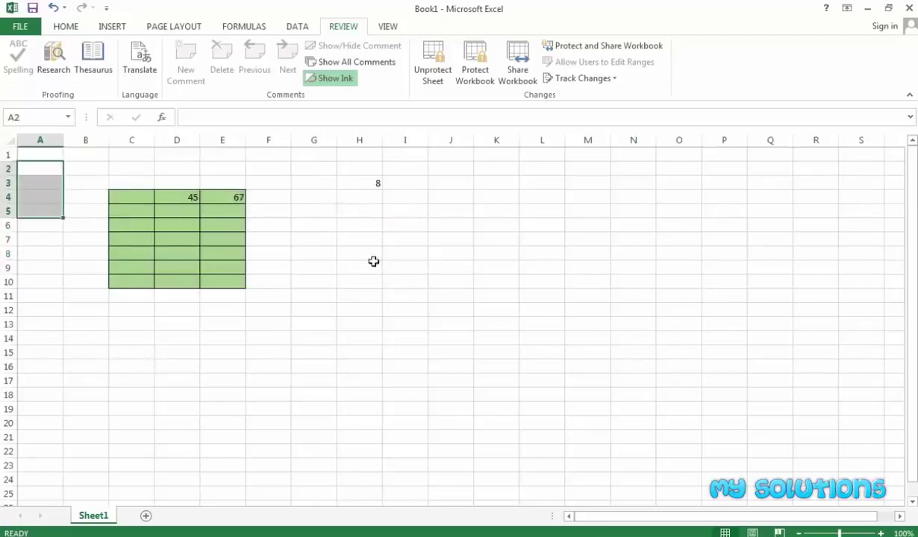
{"action": "left_click", "coordinate": [329, 236]}
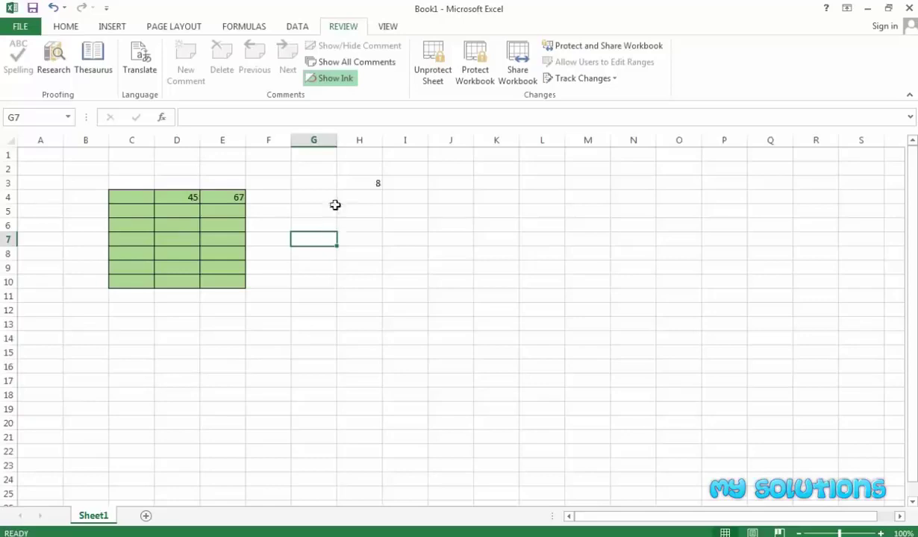
{"action": "left_click", "coordinate": [333, 198]}
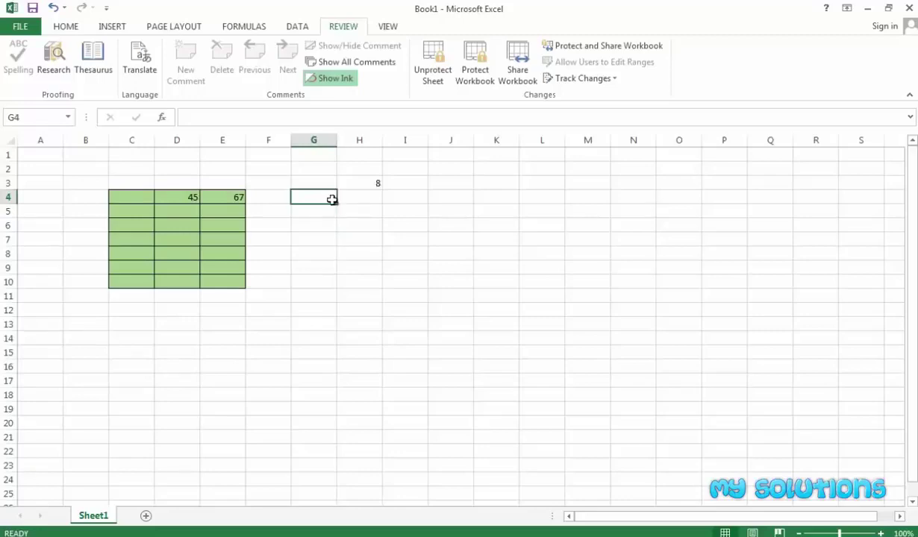
{"action": "left_click", "coordinate": [145, 516]}
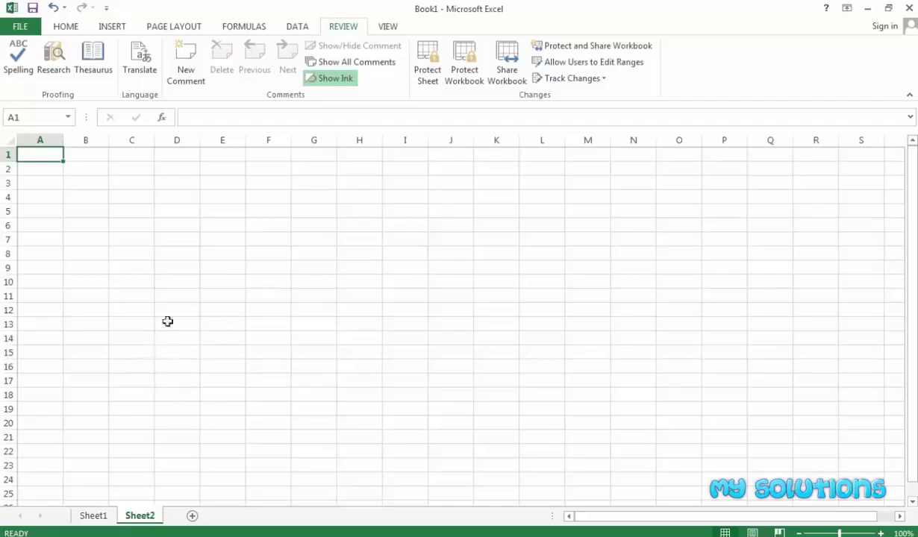
{"action": "right_click", "coordinate": [141, 515]}
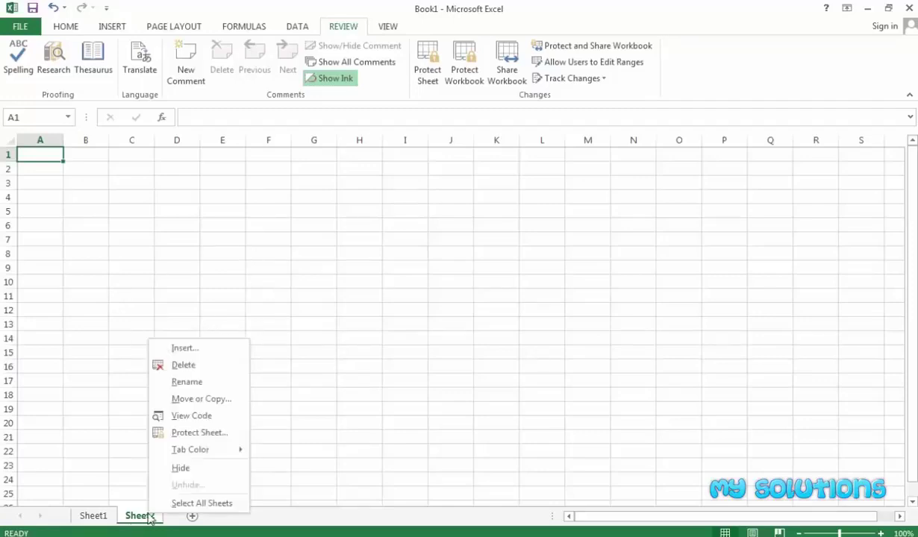
{"action": "left_click", "coordinate": [188, 377]}
{"action": "left_click", "coordinate": [182, 376]}
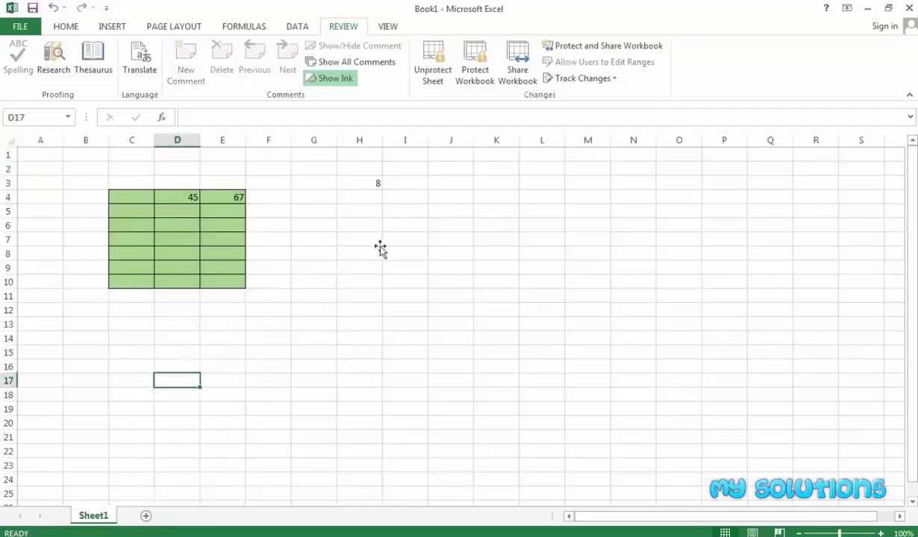
Protect the workbook structure with a password, entering it and confirming it
{"action": "left_click", "coordinate": [471, 74]}
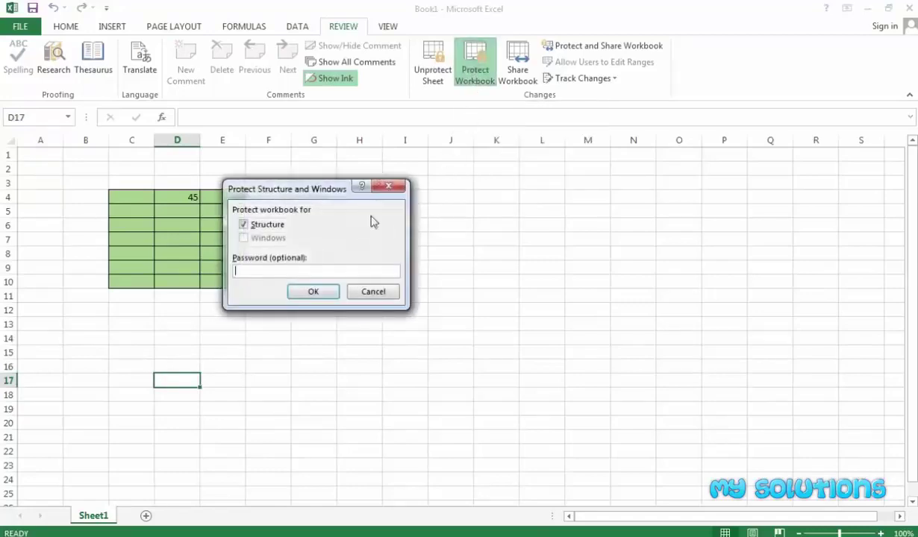
{"action": "left_click", "coordinate": [278, 272]}
{"action": "type", "text": "12345"}
{"action": "left_click", "coordinate": [314, 292]}
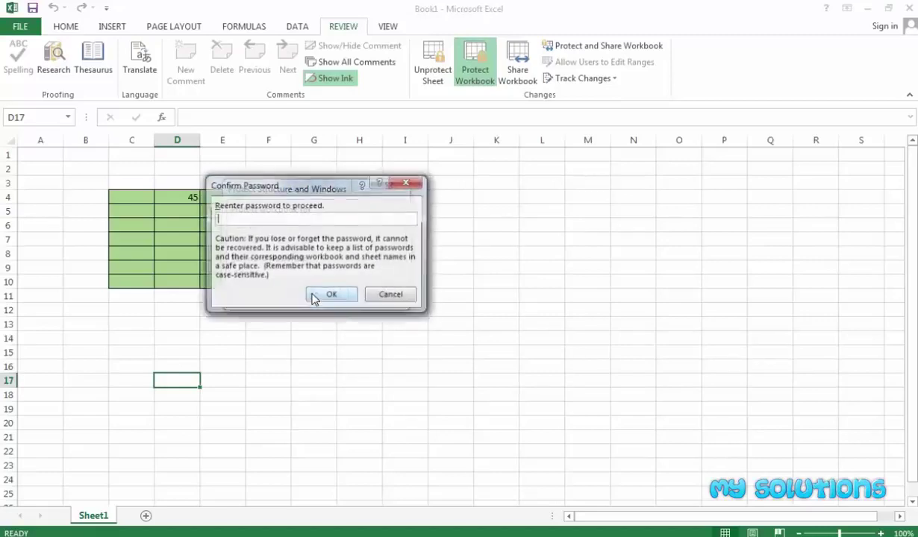
{"action": "type", "text": "12345"}
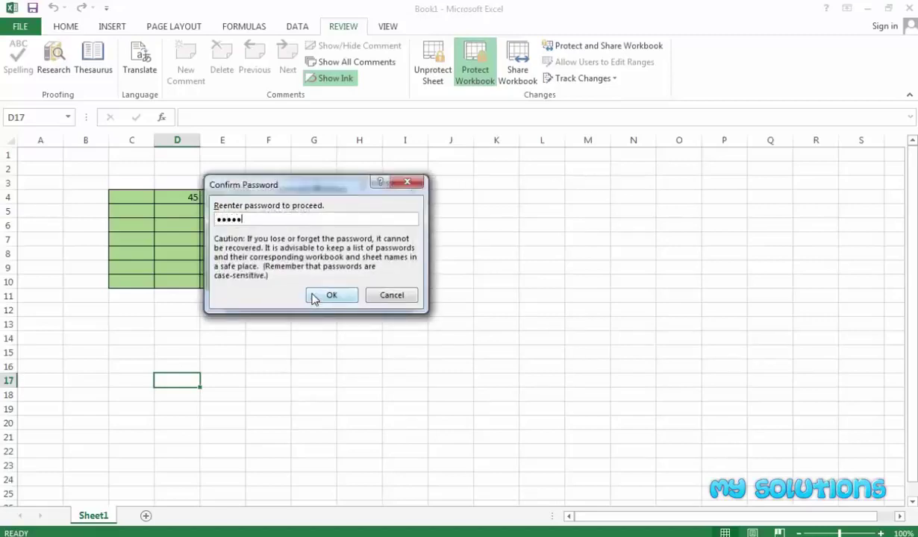
{"action": "left_click", "coordinate": [324, 296]}
{"action": "left_click", "coordinate": [298, 301]}
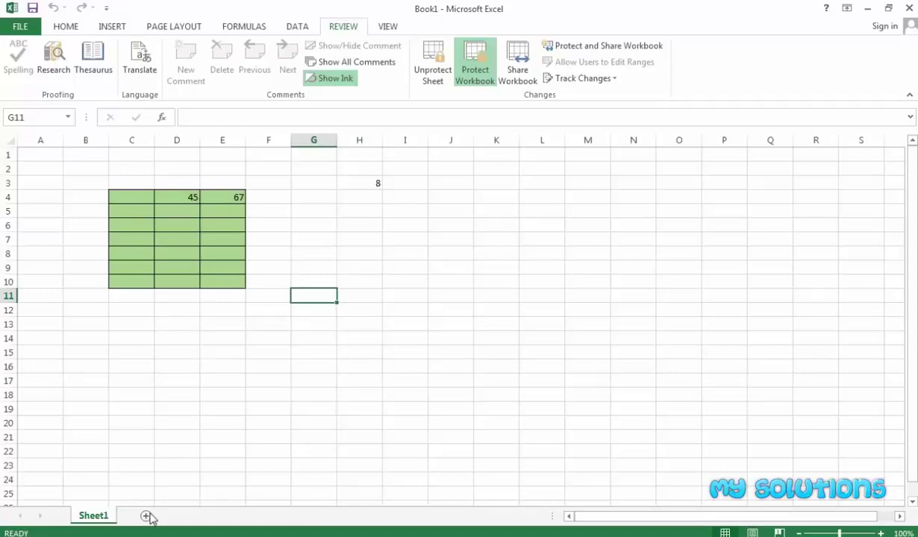
{"action": "left_click", "coordinate": [133, 393]}
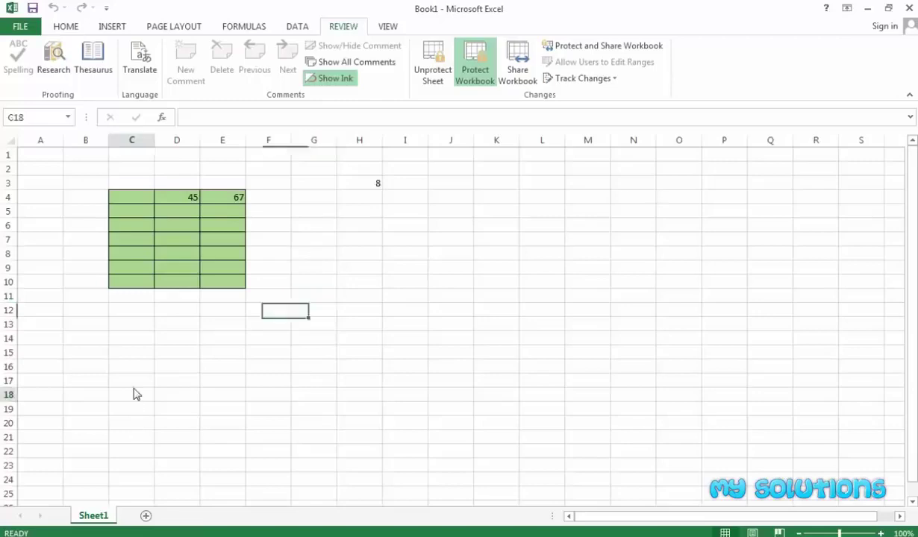
{"action": "right_click", "coordinate": [100, 515]}
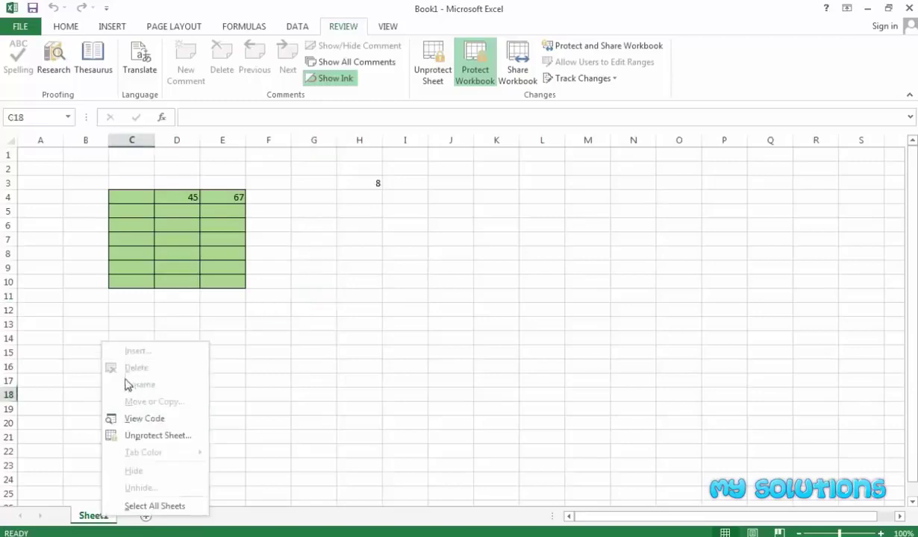
{"action": "key", "text": "Escape"}
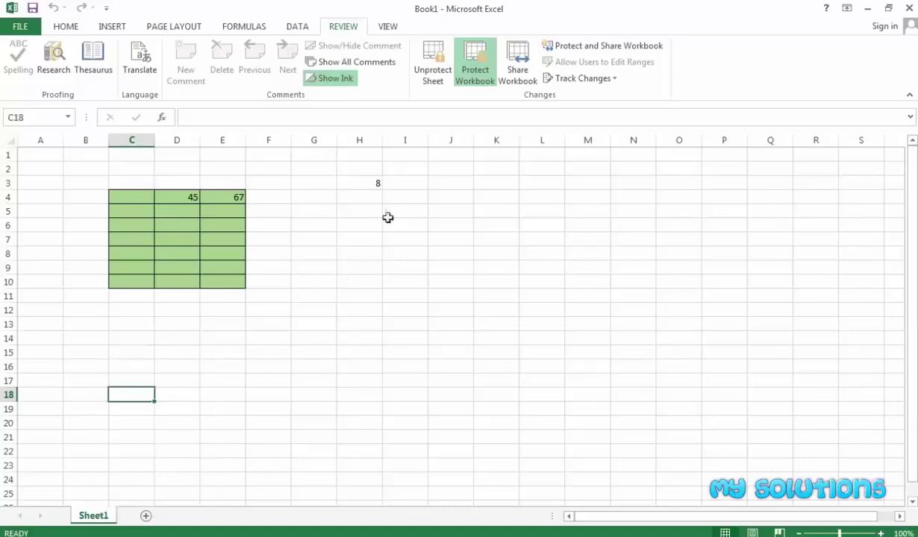
{"action": "left_click", "coordinate": [471, 73]}
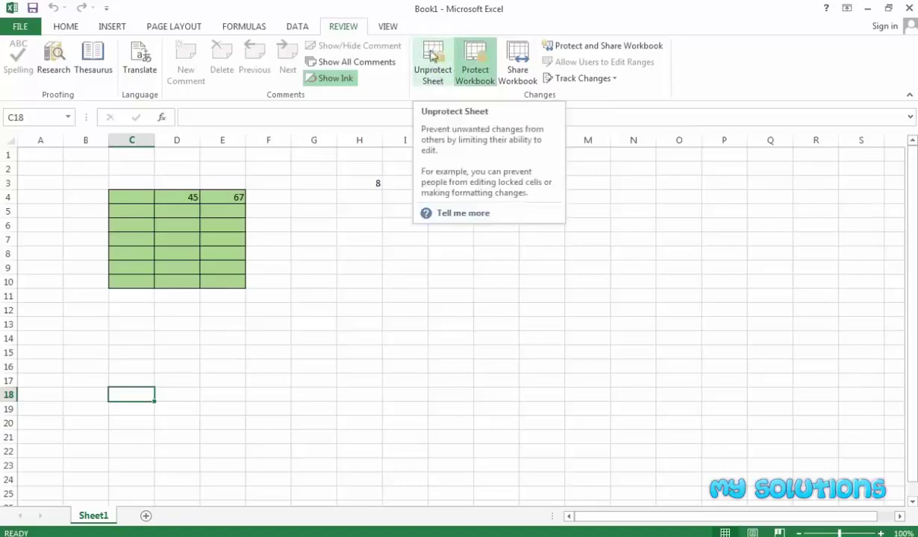
{"action": "left_click", "coordinate": [316, 298]}
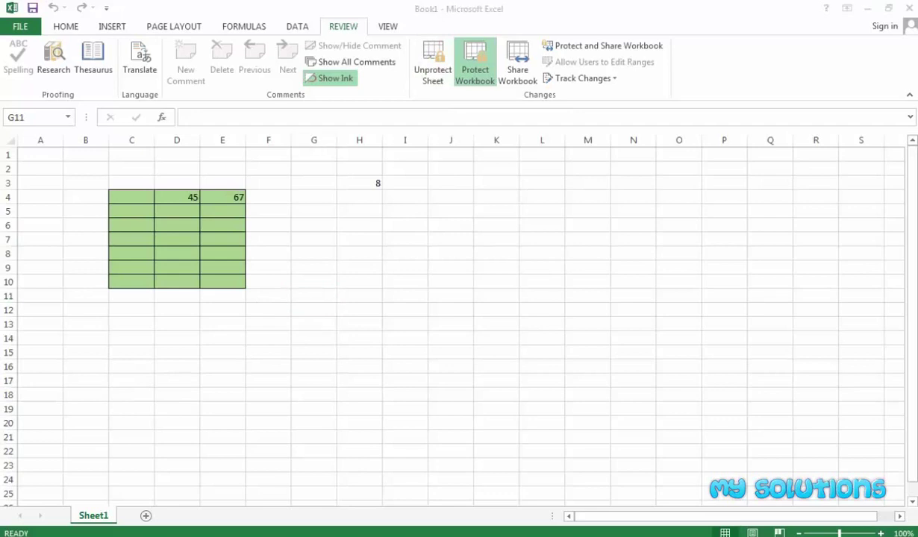
{"action": "mouse_move", "coordinate": [2, 194]}
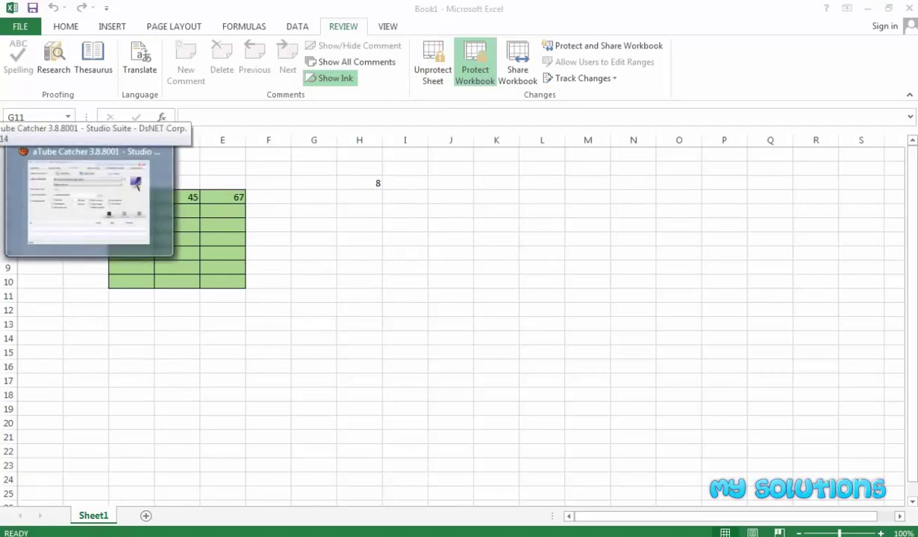